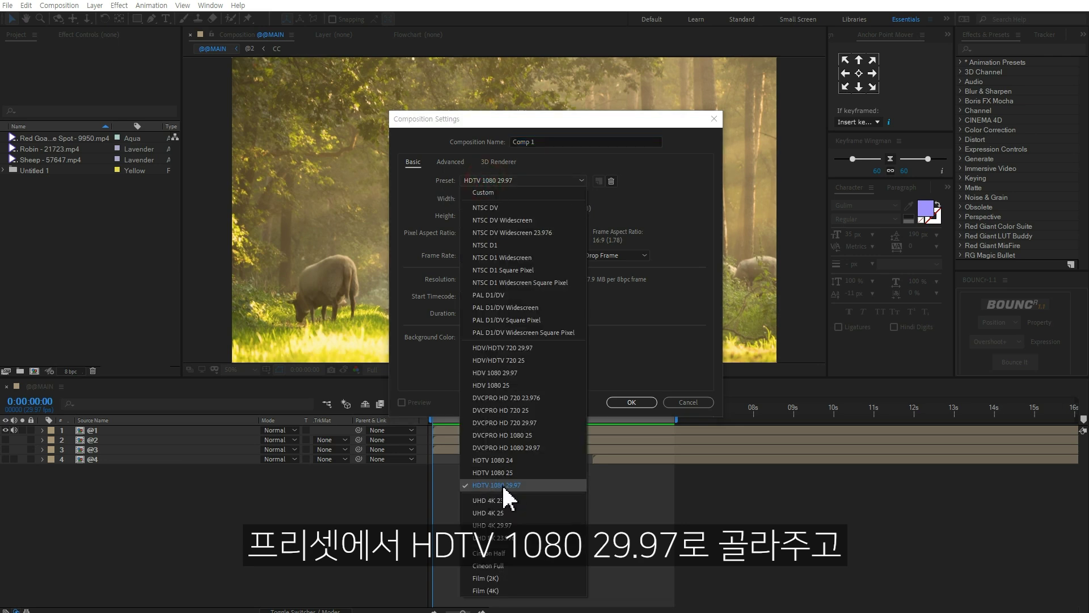
# Step: Create Comp 1 with the HDTV 1080 29.97 preset and a 10-second duration, and place the Sheep - 57647.mp4 footage in it
pyautogui.click(502, 483)
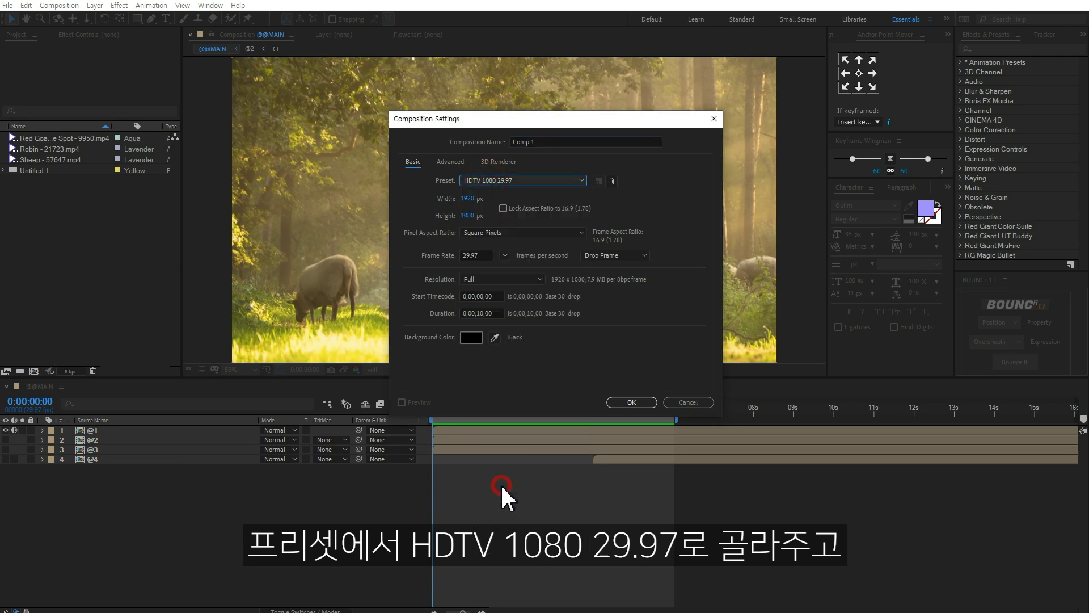
pyautogui.click(496, 314)
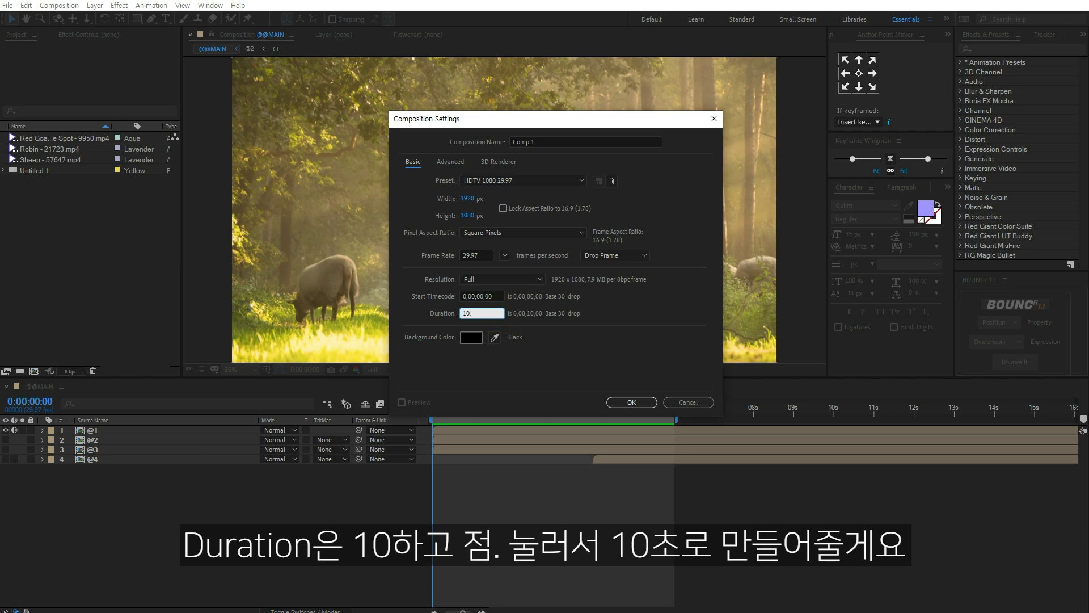
pyautogui.click(627, 400)
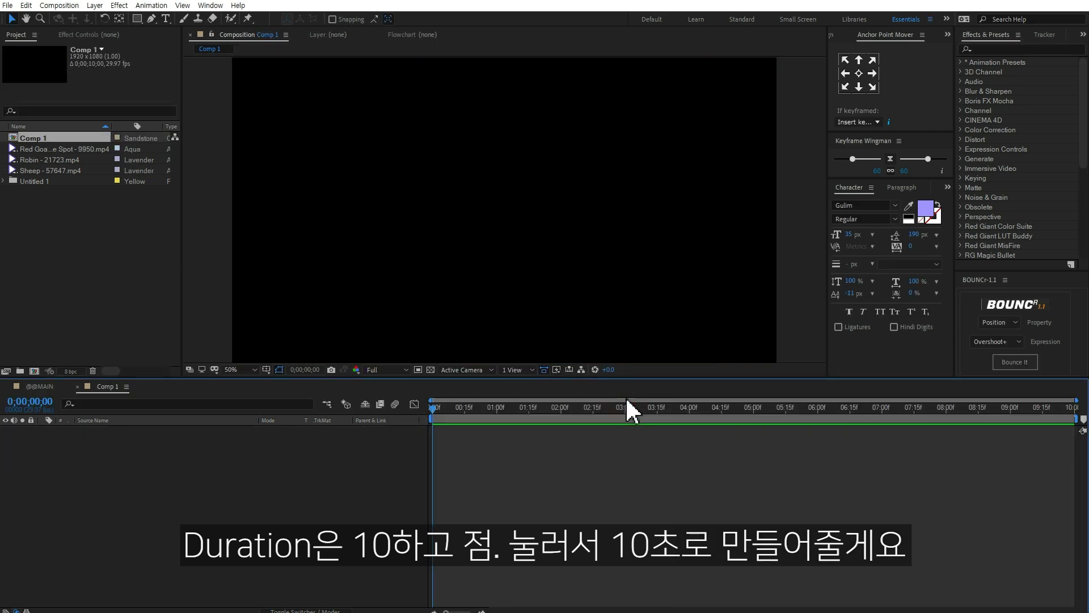
pyautogui.moveTo(71, 167); pyautogui.dragTo(279, 469)
pyautogui.moveTo(471, 420); pyautogui.dragTo(396, 401)
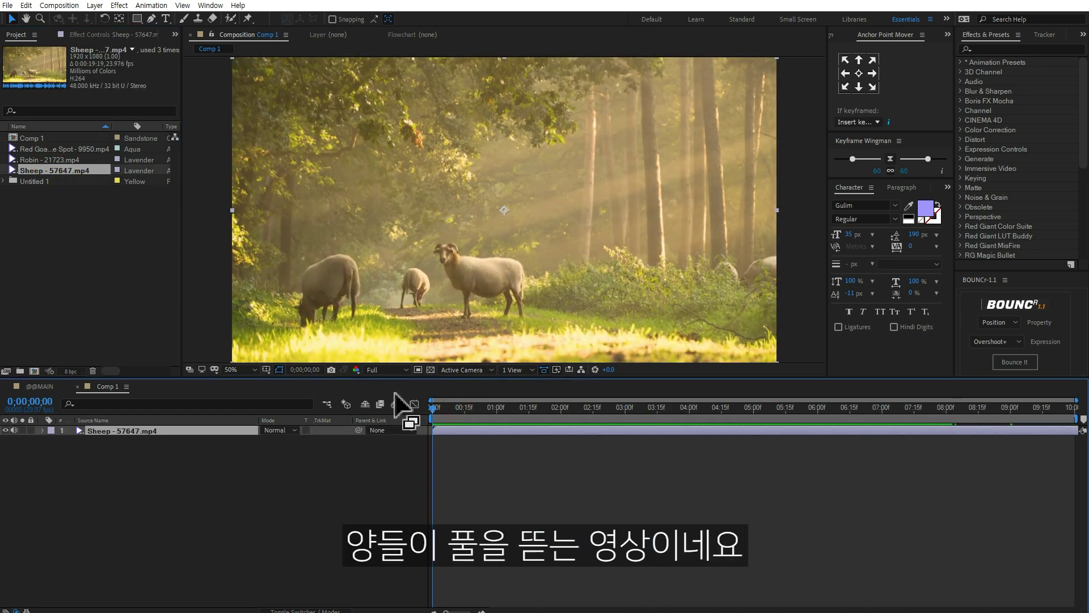
# Step: Create Comp 2 with the same settings and add the Red Goat With A Large White Spot - 9950.mp4 footage to it
pyautogui.rightClick(79, 211)
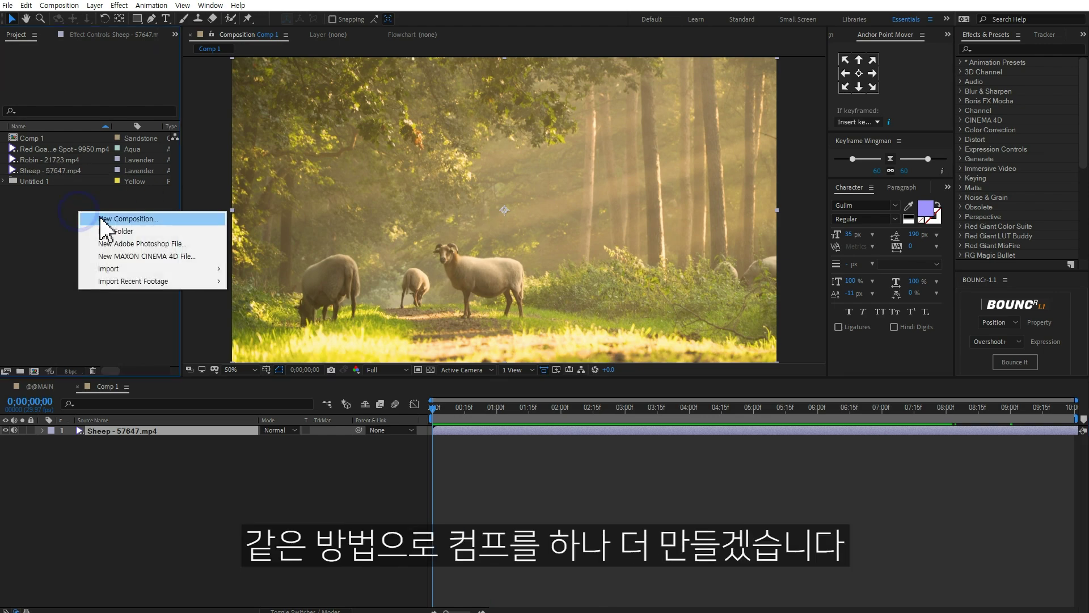
pyautogui.click(105, 220)
pyautogui.click(642, 399)
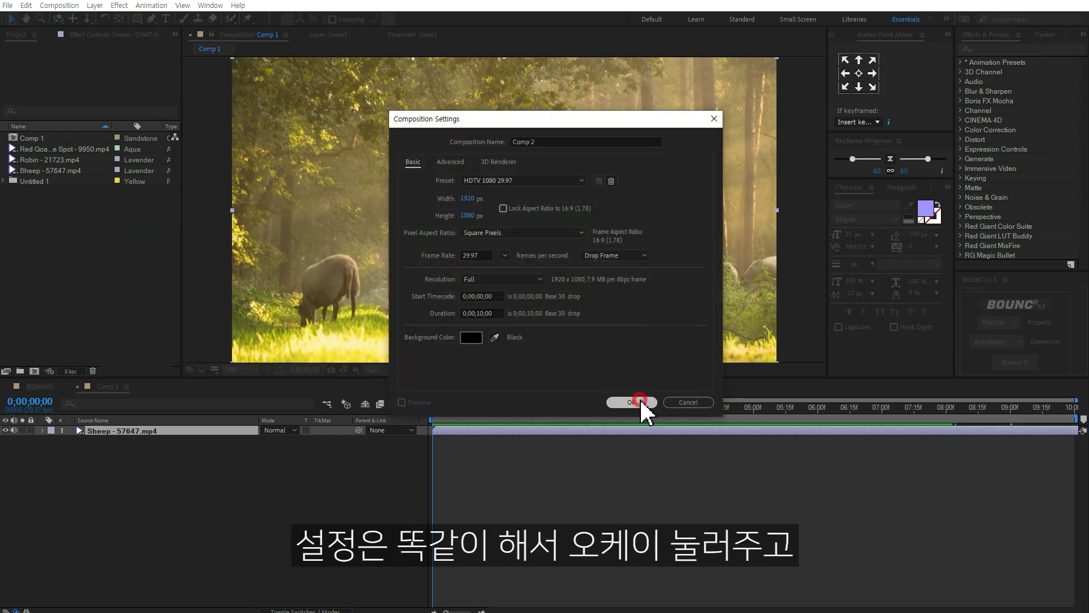
pyautogui.moveTo(48, 159); pyautogui.dragTo(477, 467)
pyautogui.moveTo(450, 419); pyautogui.dragTo(523, 420)
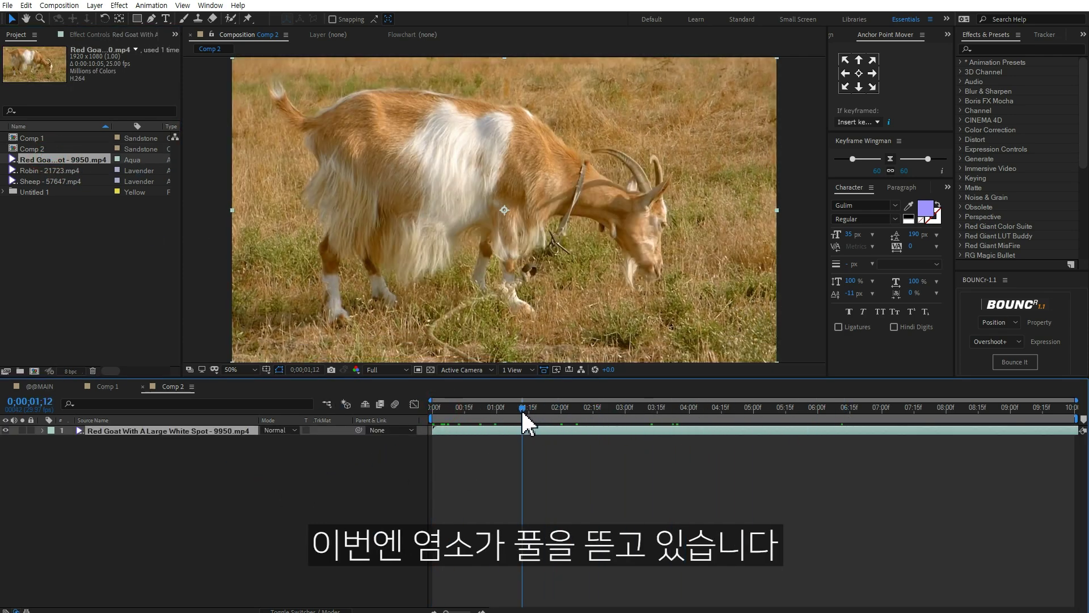
# Step: Create Comp 3 with the same settings and add the Robin - 21723.mp4 footage to it
pyautogui.rightClick(84, 218)
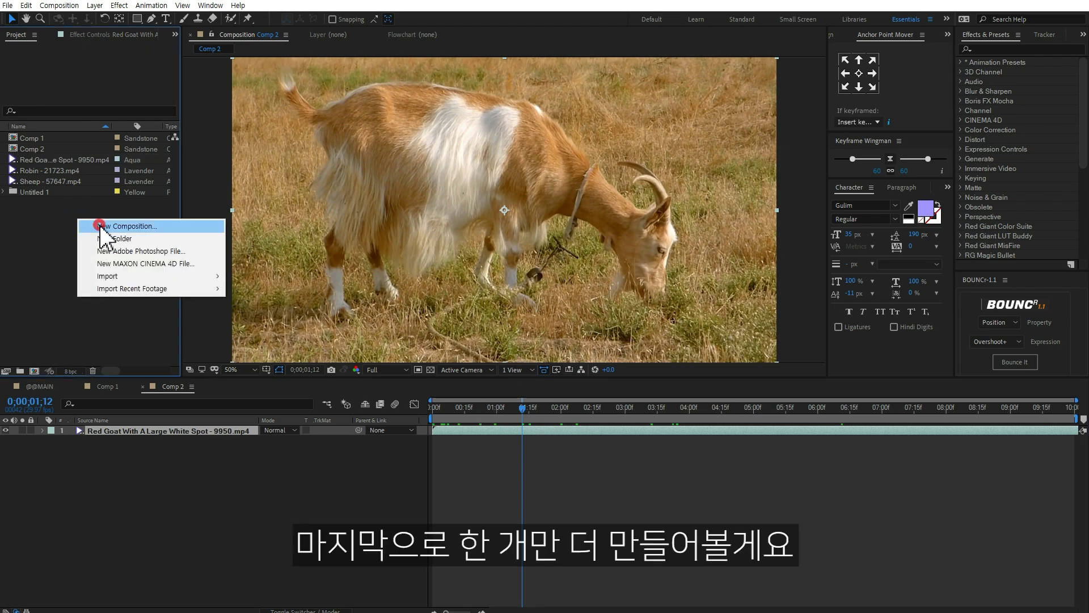
pyautogui.click(96, 224)
pyautogui.click(632, 402)
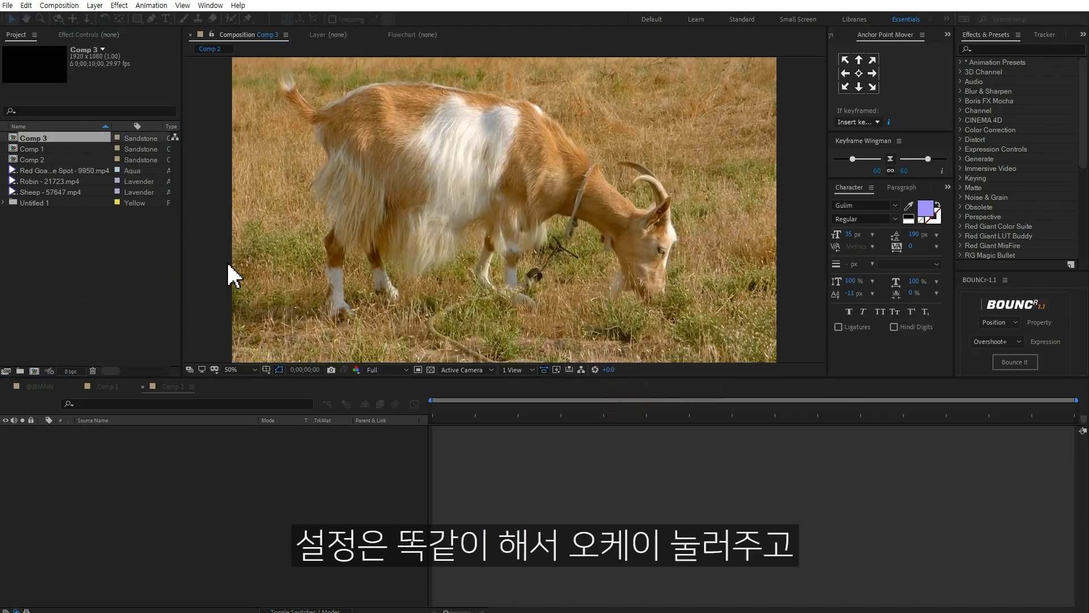
pyautogui.moveTo(43, 181); pyautogui.dragTo(286, 460)
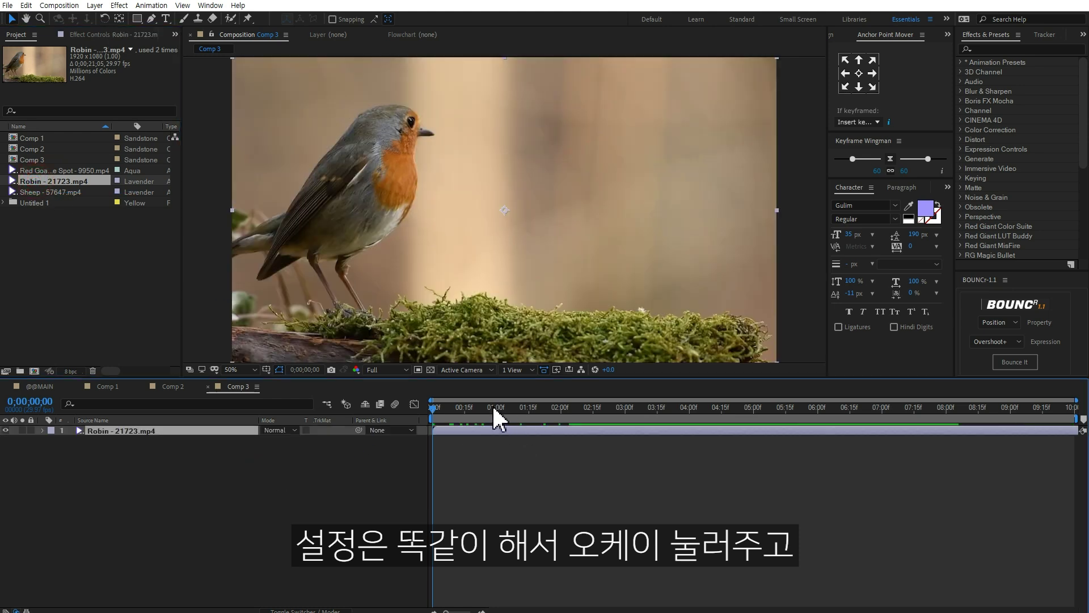
pyautogui.moveTo(509, 424); pyautogui.dragTo(428, 423)
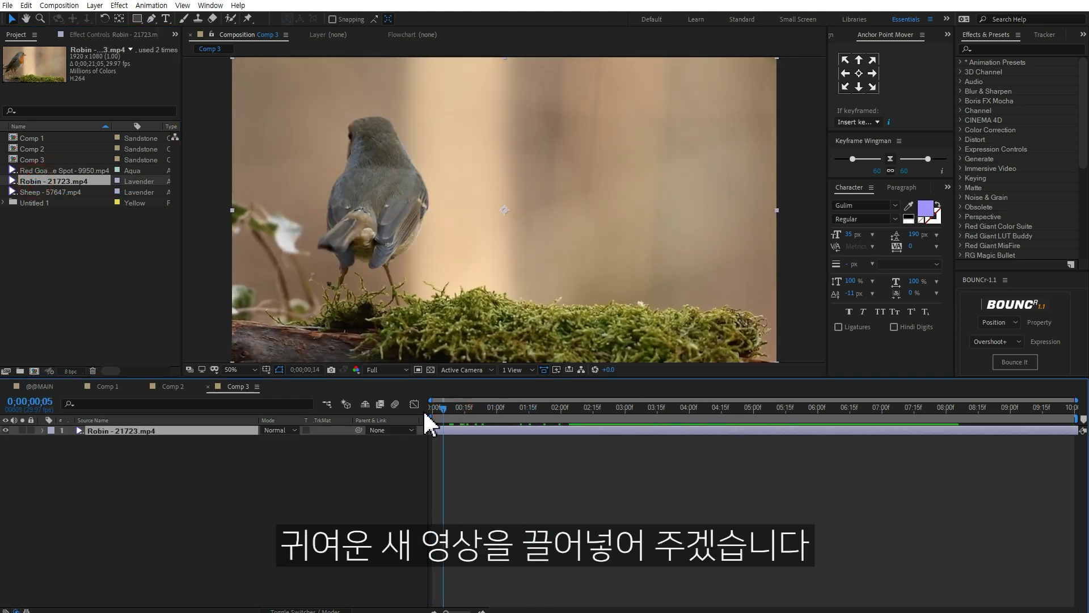
# Step: Create another composition named MAIN with the same settings
pyautogui.click(90, 254)
pyautogui.rightClick(89, 252)
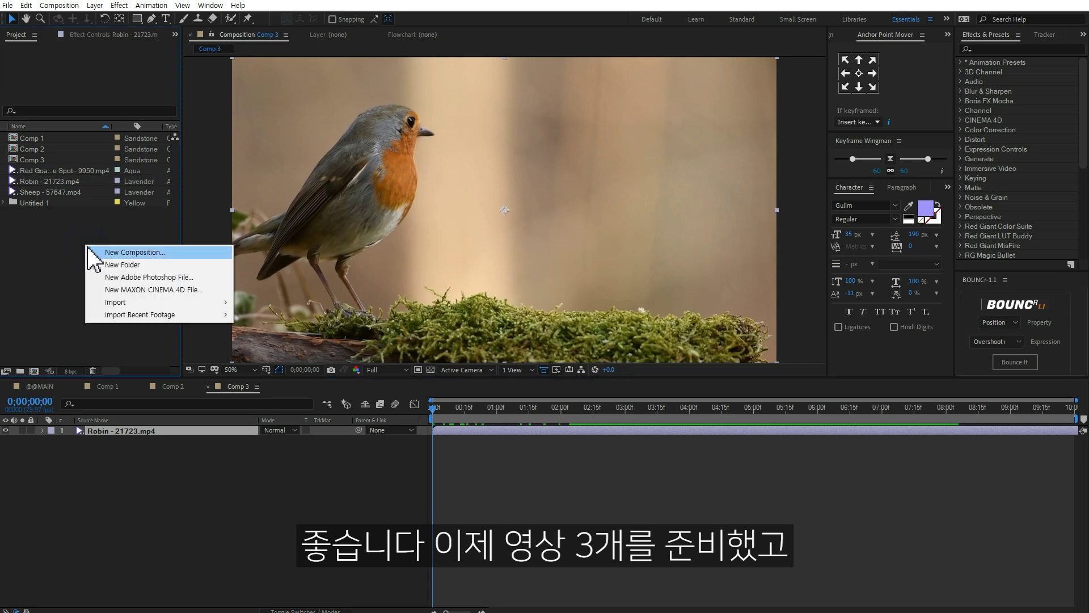
pyautogui.click(113, 252)
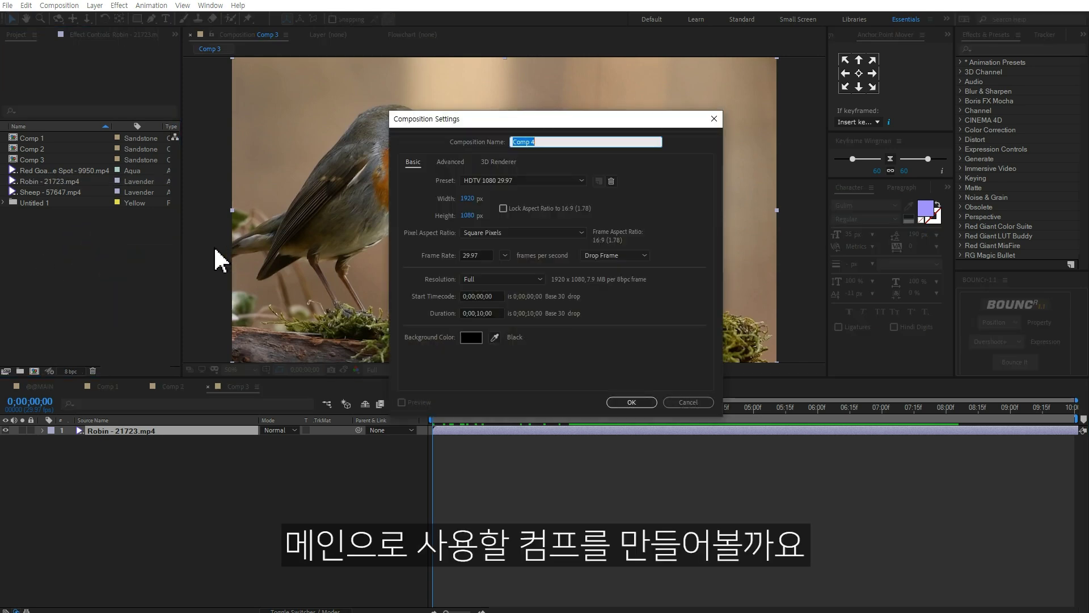
pyautogui.click(631, 403)
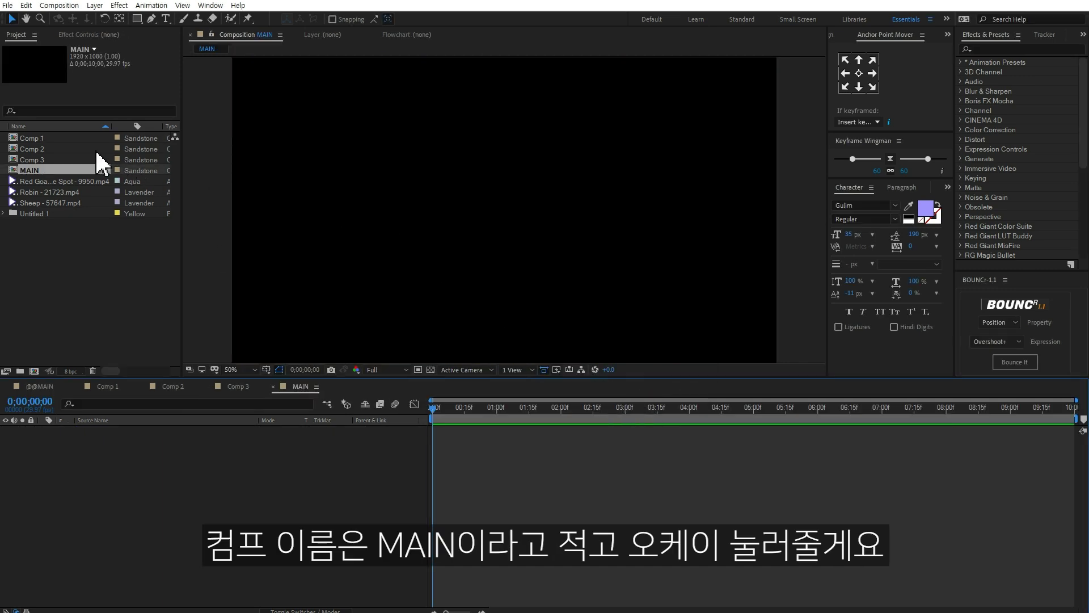
# Step: Add Comp 1, Comp 2 and Comp 3 as layers in MAIN, and hide the Comp 2 and Comp 3 layers
pyautogui.click(70, 139)
pyautogui.keyDown('shift'); pyautogui.click(63, 160); pyautogui.keyUp('shift')
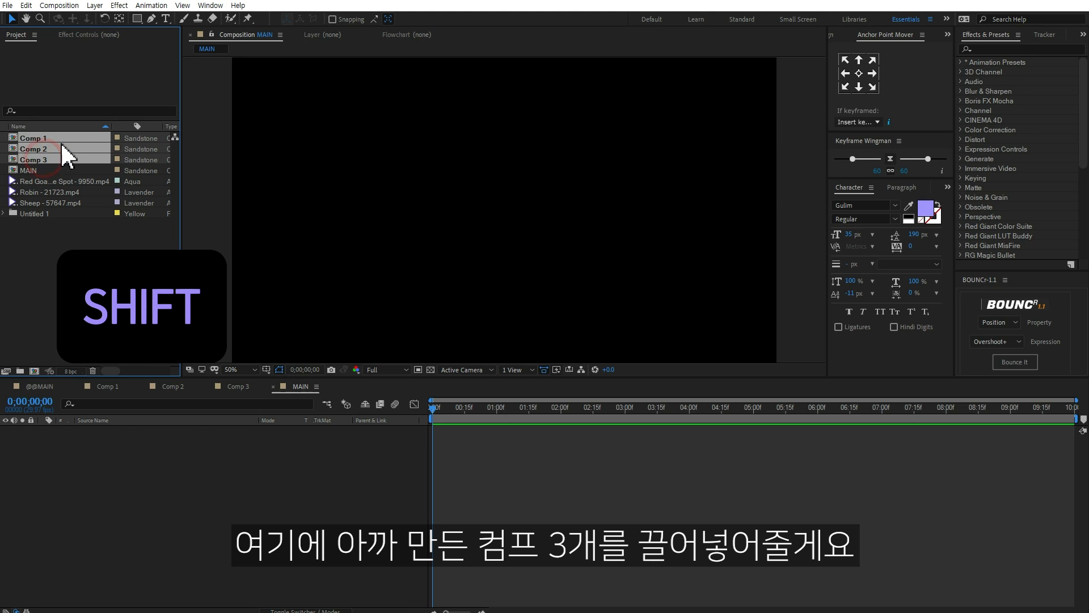
pyautogui.moveTo(62, 152); pyautogui.dragTo(166, 471)
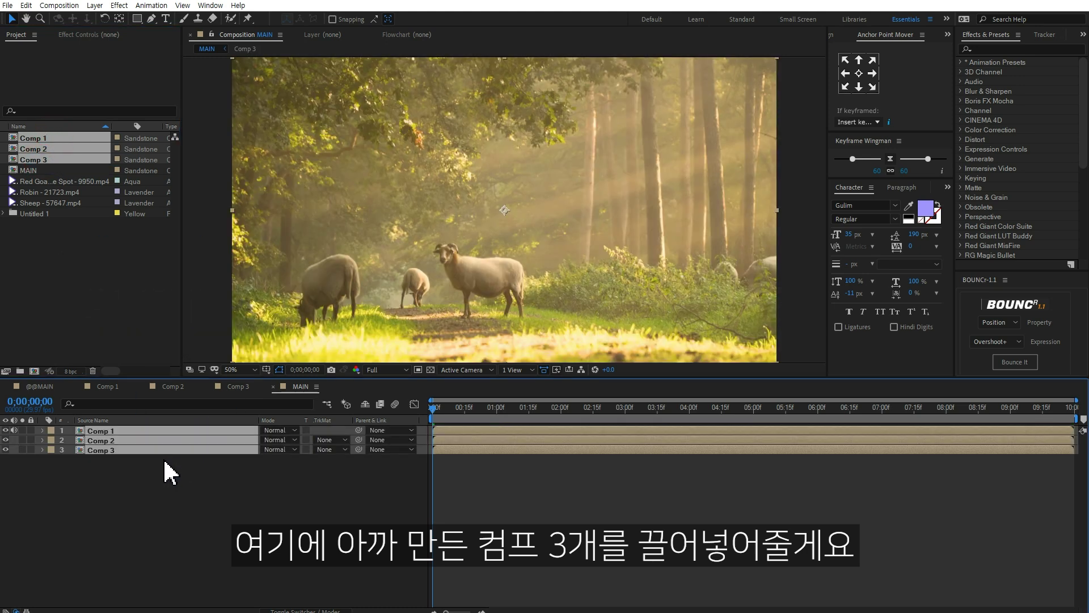
pyautogui.click(296, 502)
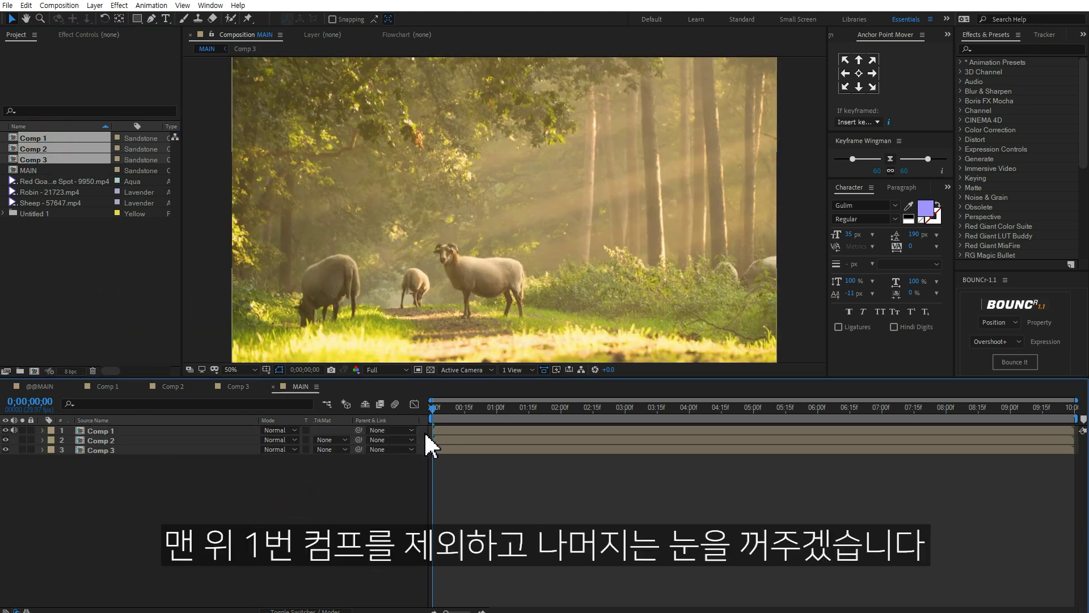
pyautogui.click(5, 450)
# Step: Find the Card Wipe transition effect and apply it to the Comp 1 layer
pyautogui.click(107, 433)
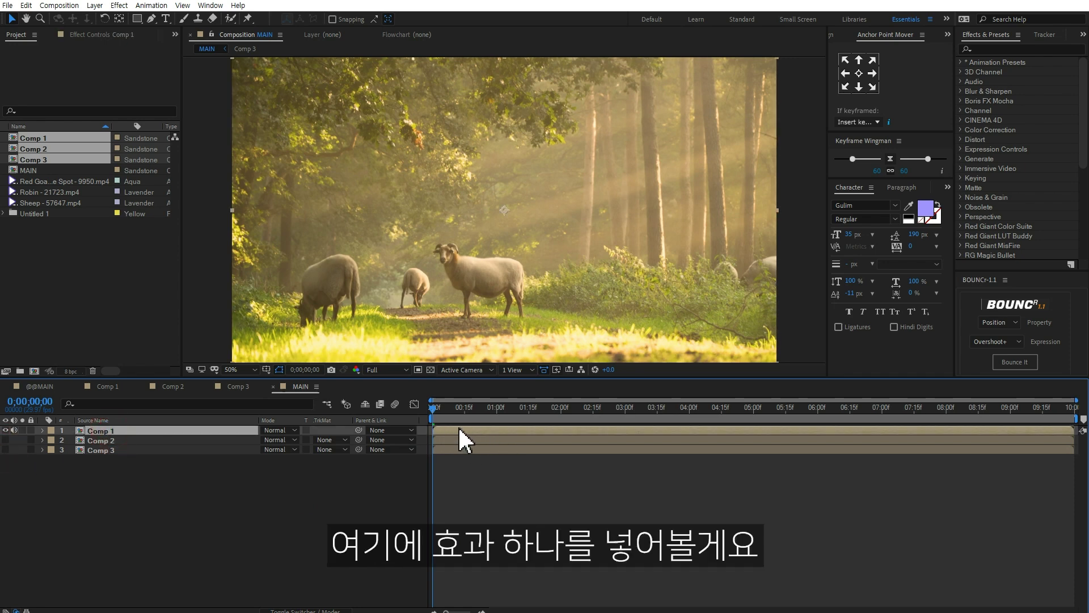
pyautogui.moveTo(433, 403); pyautogui.dragTo(412, 425)
pyautogui.click(1014, 47)
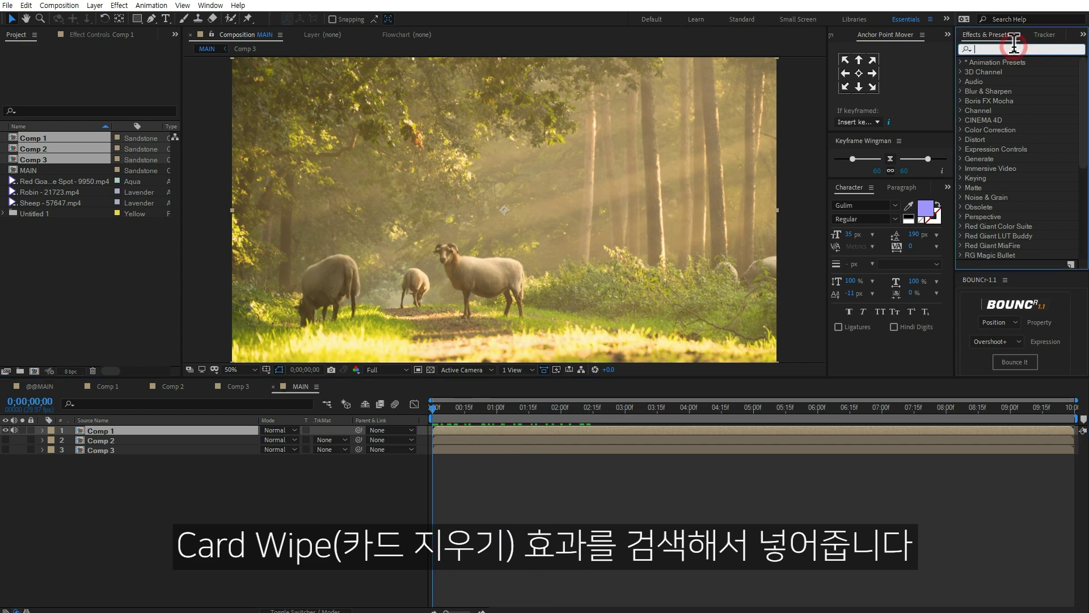
pyautogui.write('card')
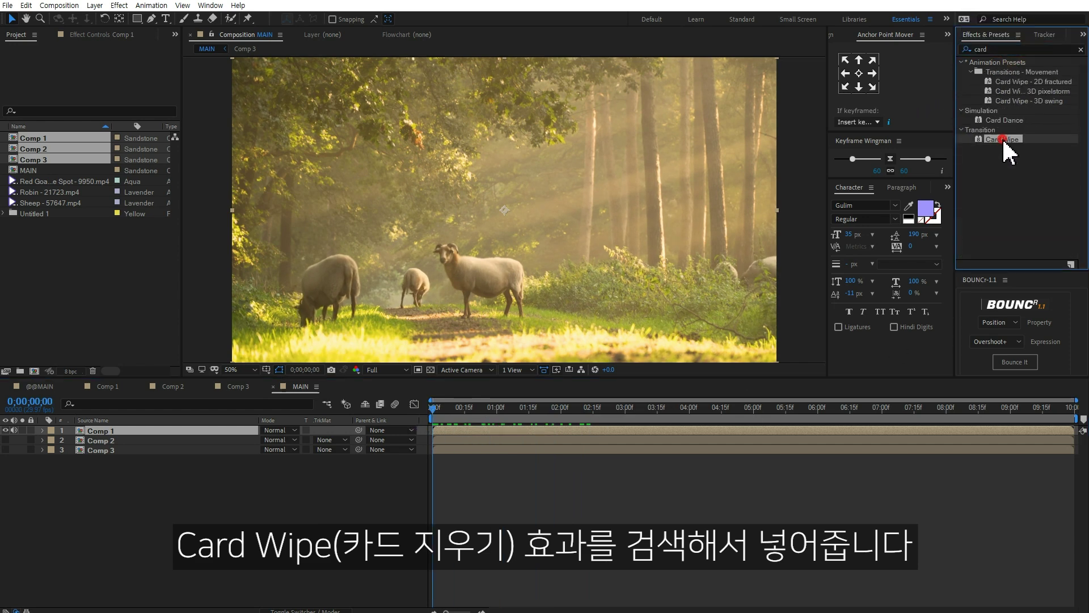
pyautogui.doubleClick(1003, 140)
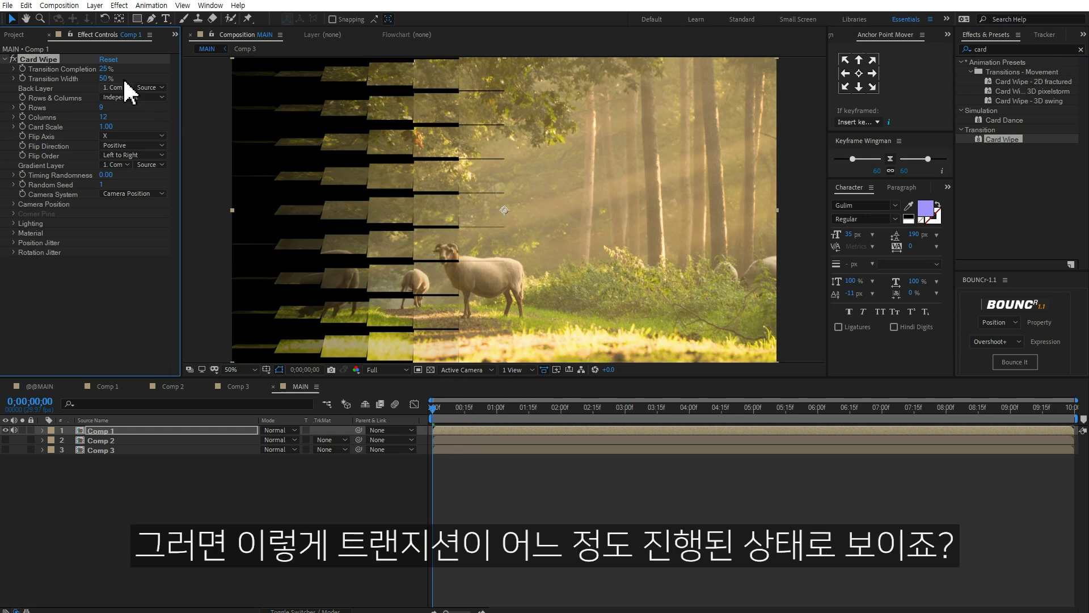
# Step: Set Card Wipe's Transition Completion to 0% and keyframe it at the start of the timeline
pyautogui.moveTo(114, 68)
pyautogui.mouseDown()
pyautogui.moveTo(139, 67)
pyautogui.moveTo(110, 69)
pyautogui.mouseUp()
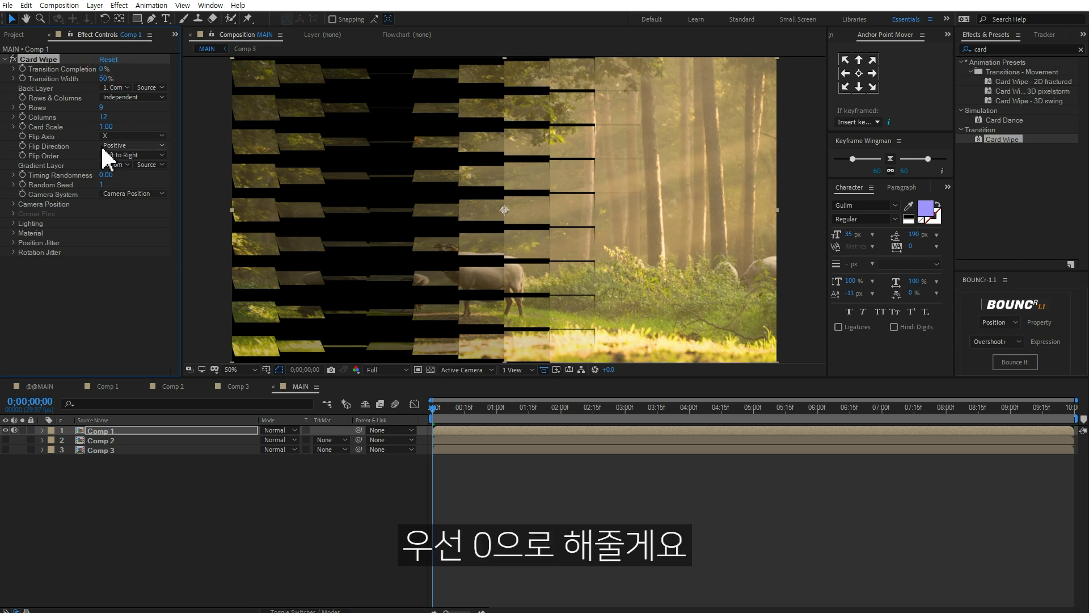
pyautogui.write('0')
pyautogui.press('Return')
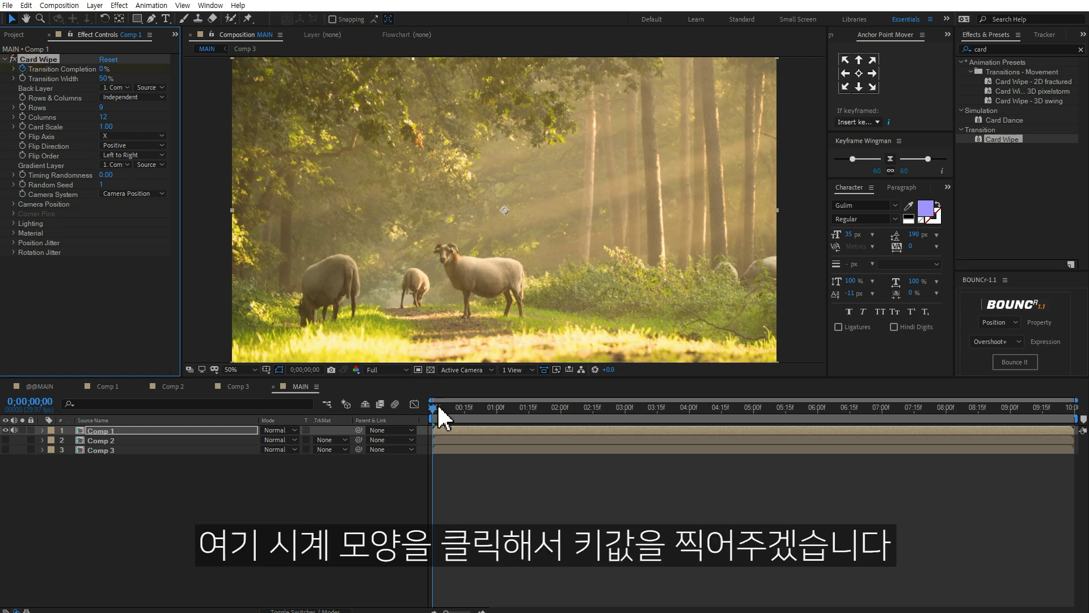
# Step: Add a Transition Completion keyframe of 100% at the 2-second mark and scrub through the transition
pyautogui.click(560, 406)
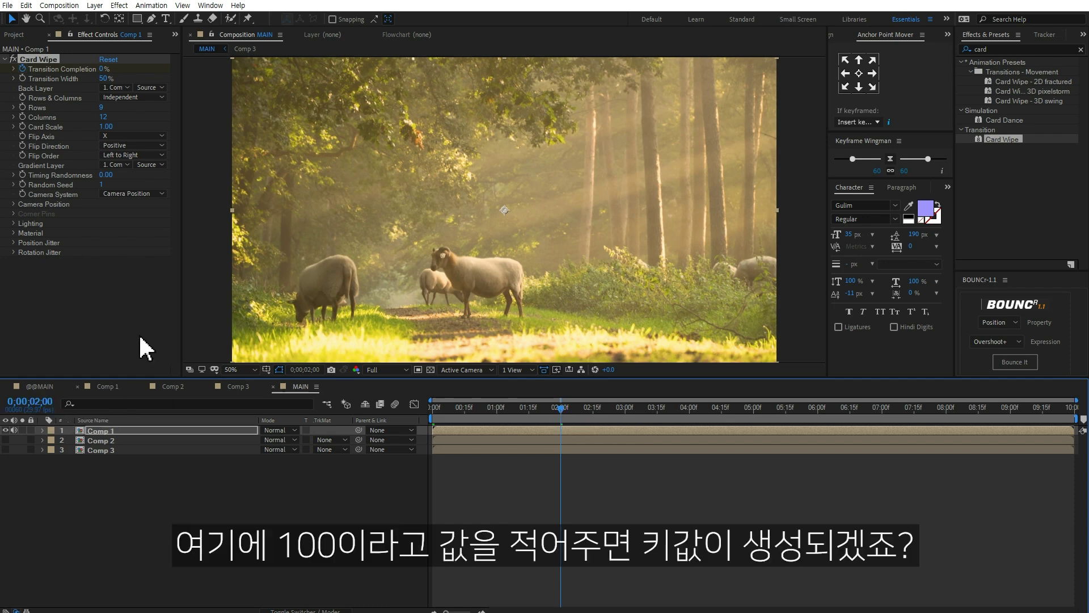
pyautogui.moveTo(104, 71); pyautogui.dragTo(187, 72)
pyautogui.moveTo(438, 413); pyautogui.dragTo(523, 402)
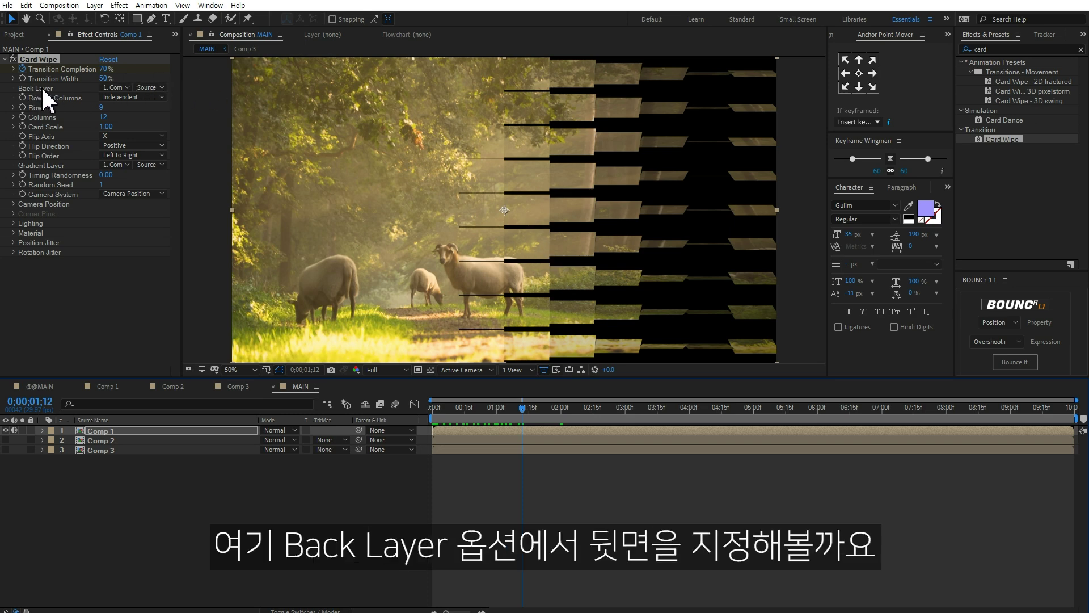
# Step: Set Card Wipe's Back Layer to Comp 2 and scrub through the result
pyautogui.click(117, 88)
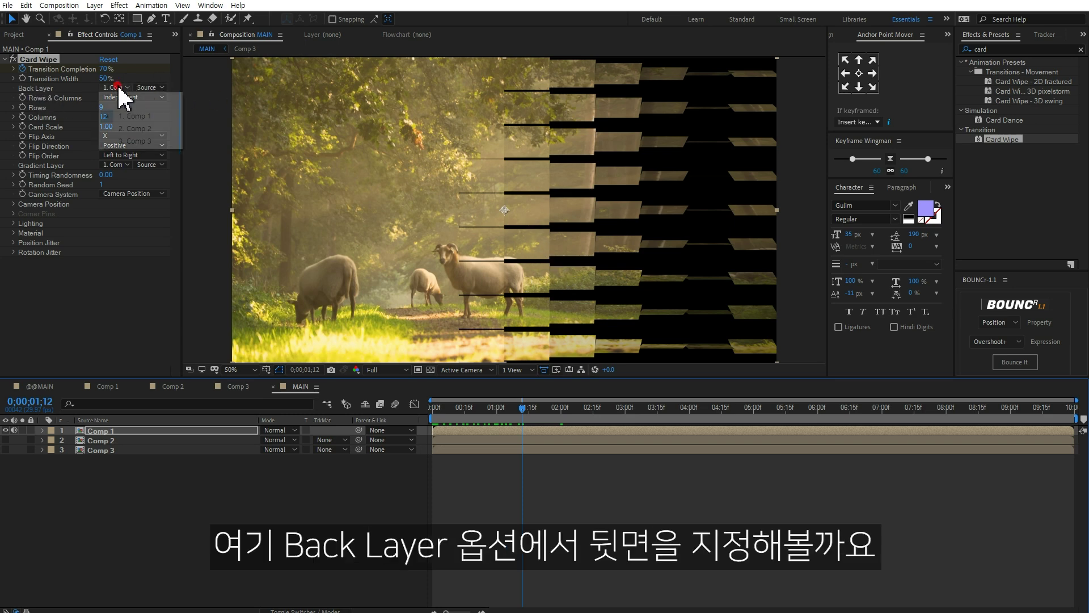
pyautogui.click(138, 129)
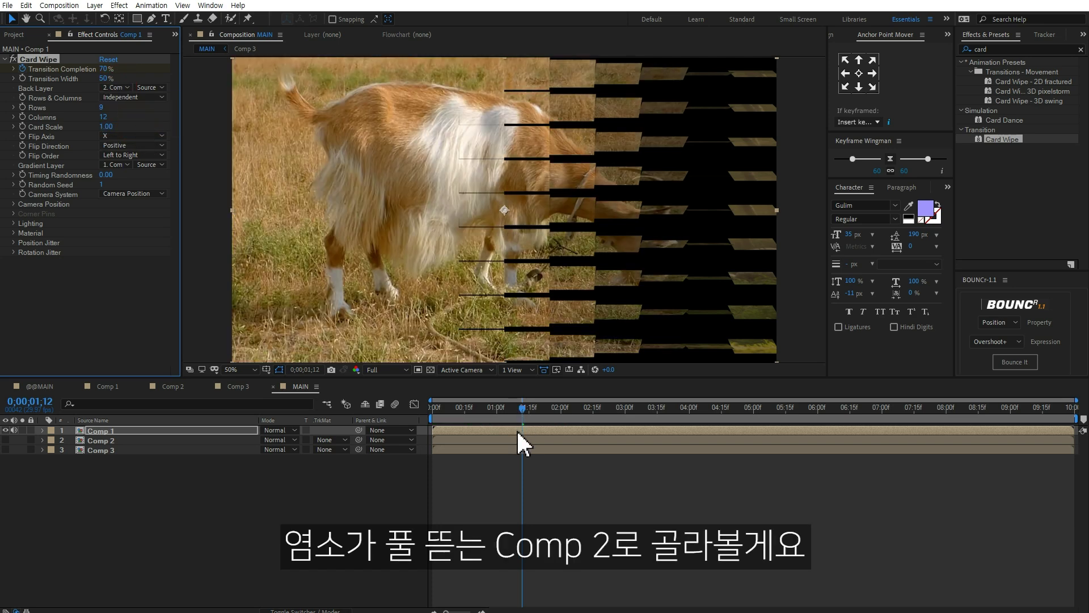
pyautogui.moveTo(441, 407); pyautogui.dragTo(548, 404)
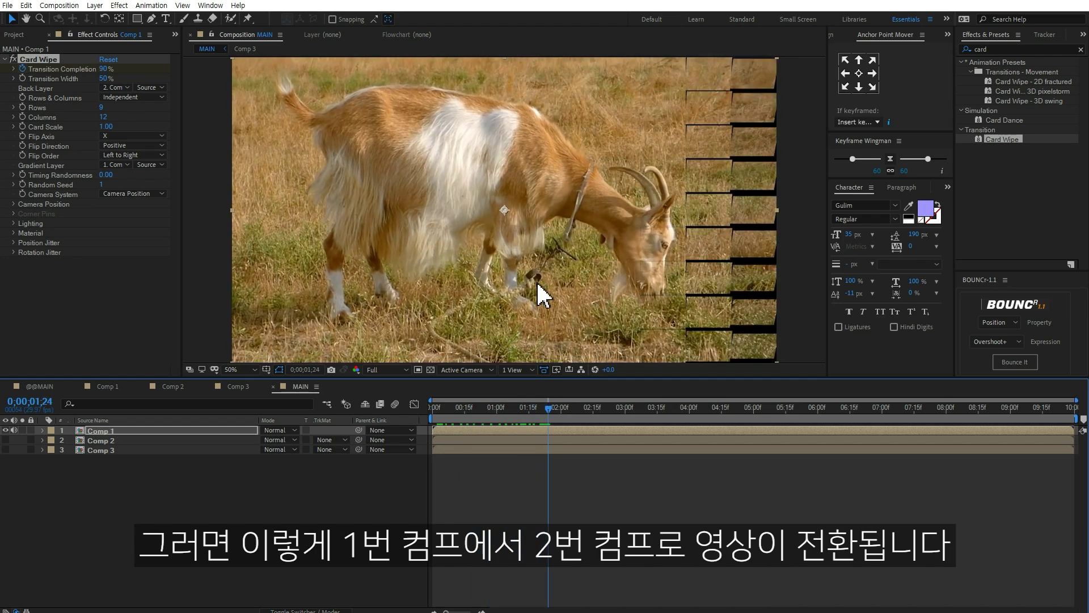
# Step: Reveal the Comp 1 layer's keyframes, preview the motion, and apply Easy Ease to both Transition Completion keyframes
pyautogui.click(546, 429)
pyautogui.press('u')
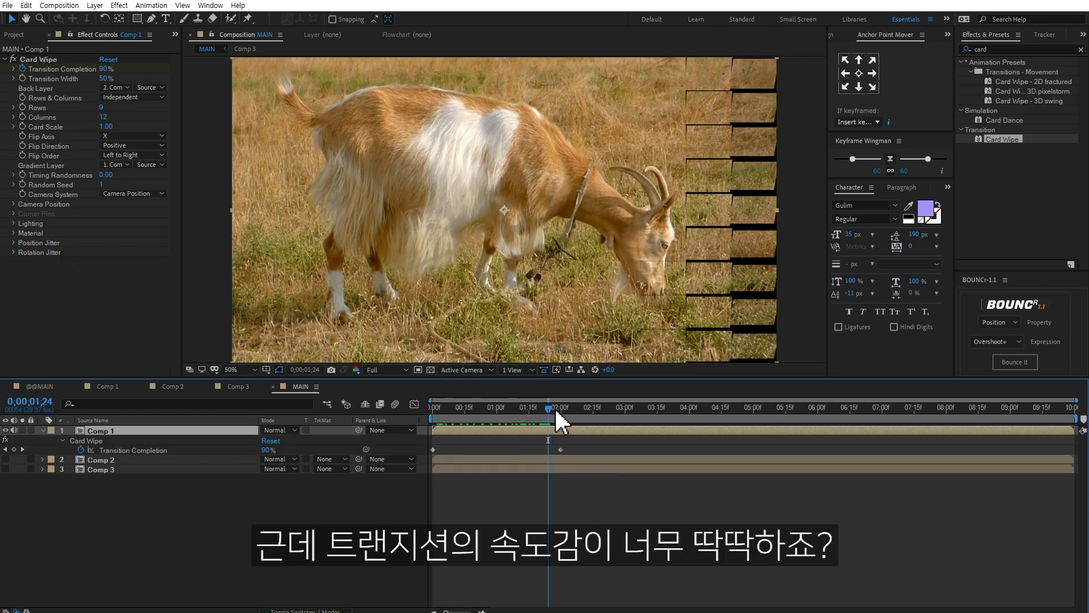
pyautogui.press('space')
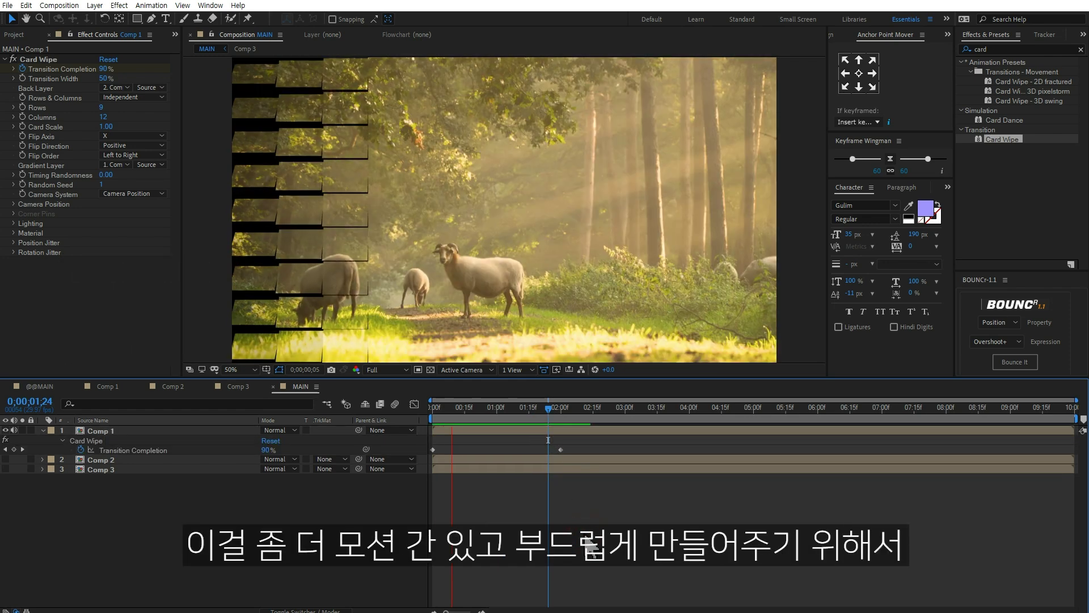
pyautogui.press('space')
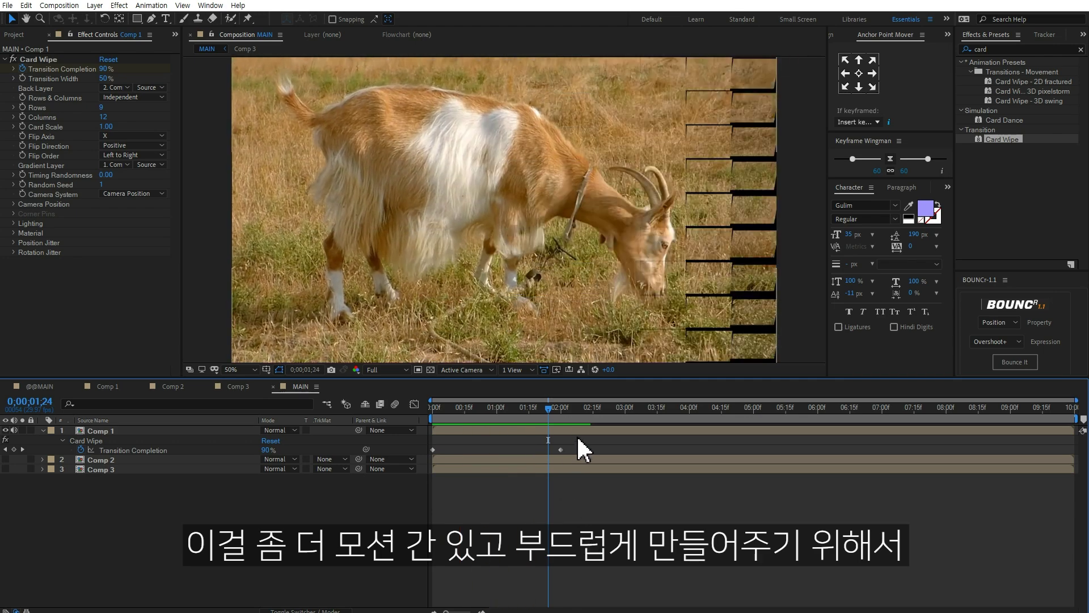
pyautogui.moveTo(430, 450); pyautogui.dragTo(428, 455)
pyautogui.press('F9')
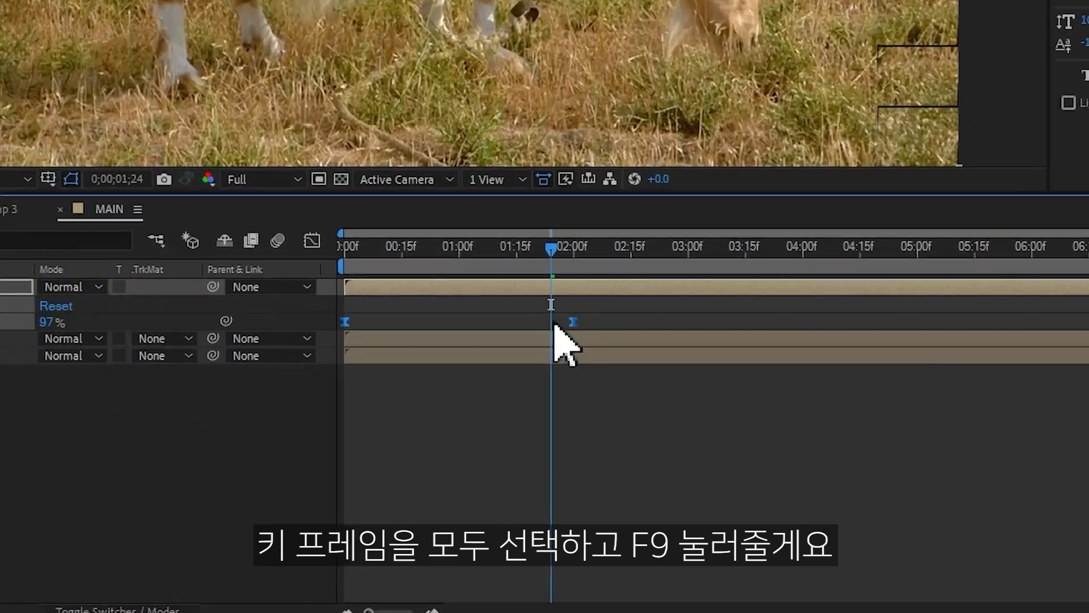
# Step: In the speed graph, pull both Transition Completion ease handles inward, with the first keyframe's influence about 57%, and return to the layer timeline
pyautogui.click(414, 404)
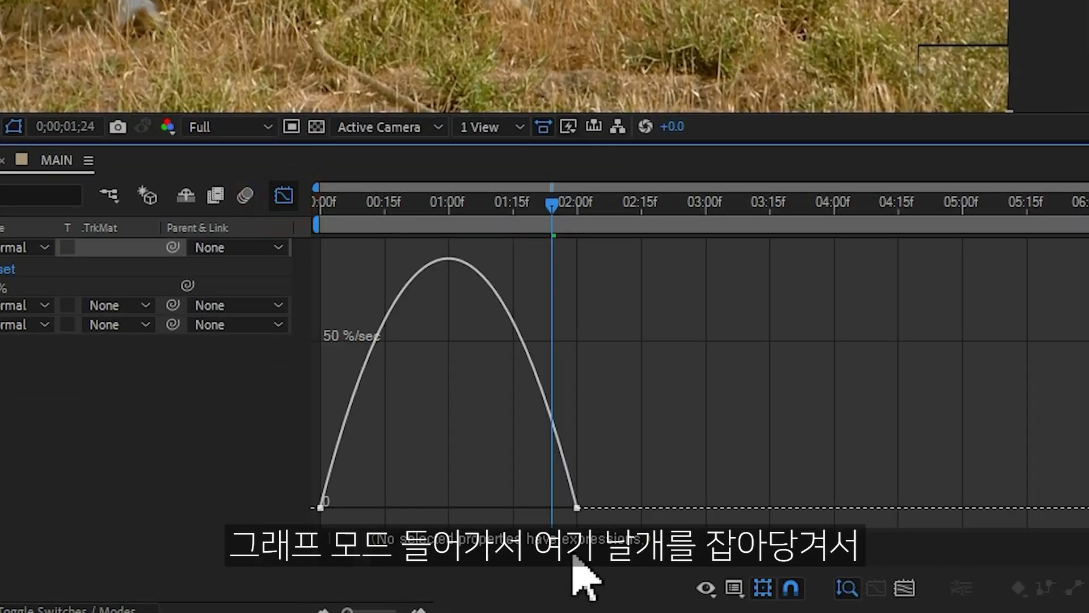
pyautogui.click(577, 508)
pyautogui.moveTo(535, 508); pyautogui.dragTo(511, 508)
pyautogui.moveTo(362, 506); pyautogui.dragTo(397, 508)
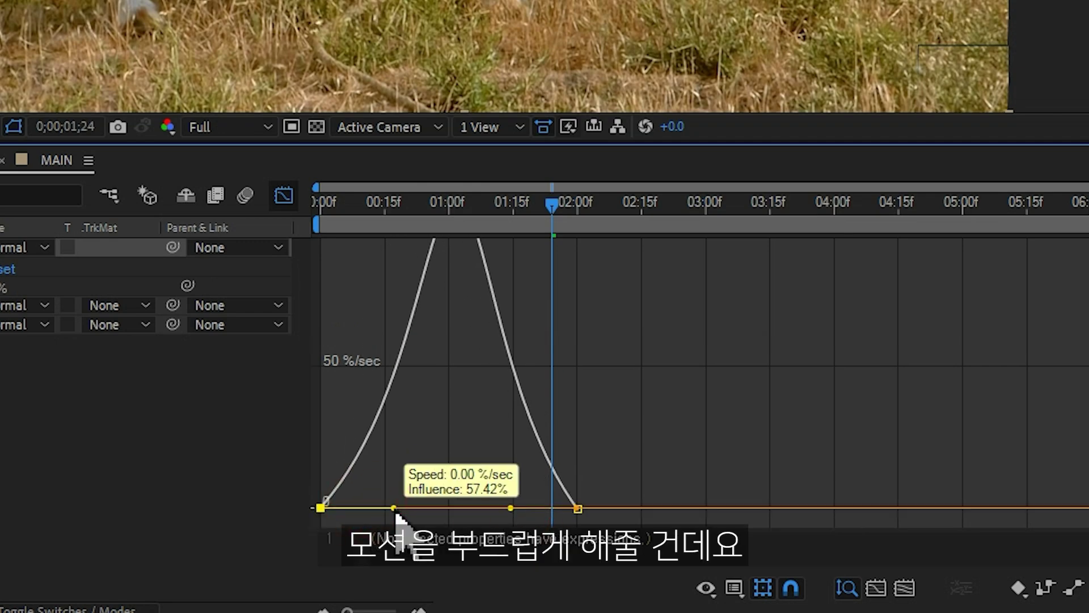
pyautogui.click(287, 200)
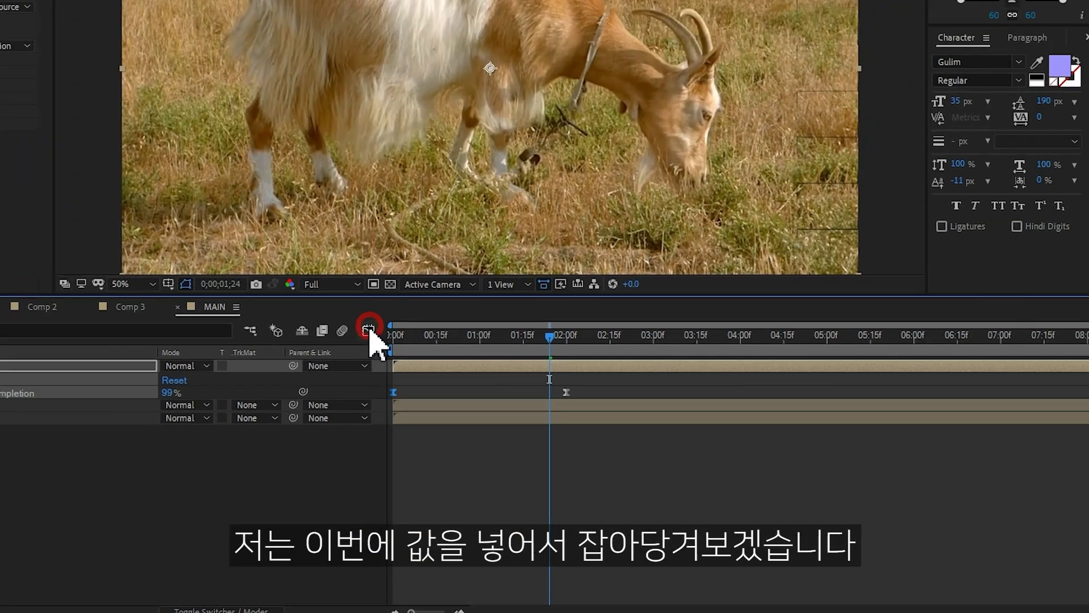
# Step: Set the keyframe velocity of both Transition Completion keyframes to 60% incoming and 60% outgoing influence
pyautogui.moveTo(620, 283); pyautogui.dragTo(324, 299)
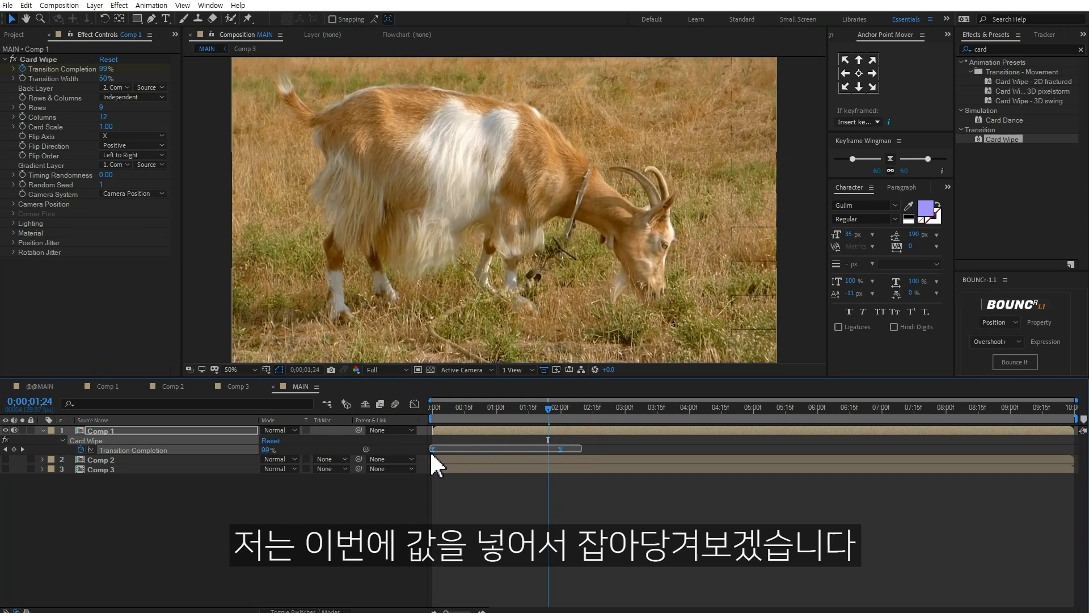
pyautogui.moveTo(431, 454); pyautogui.dragTo(435, 453)
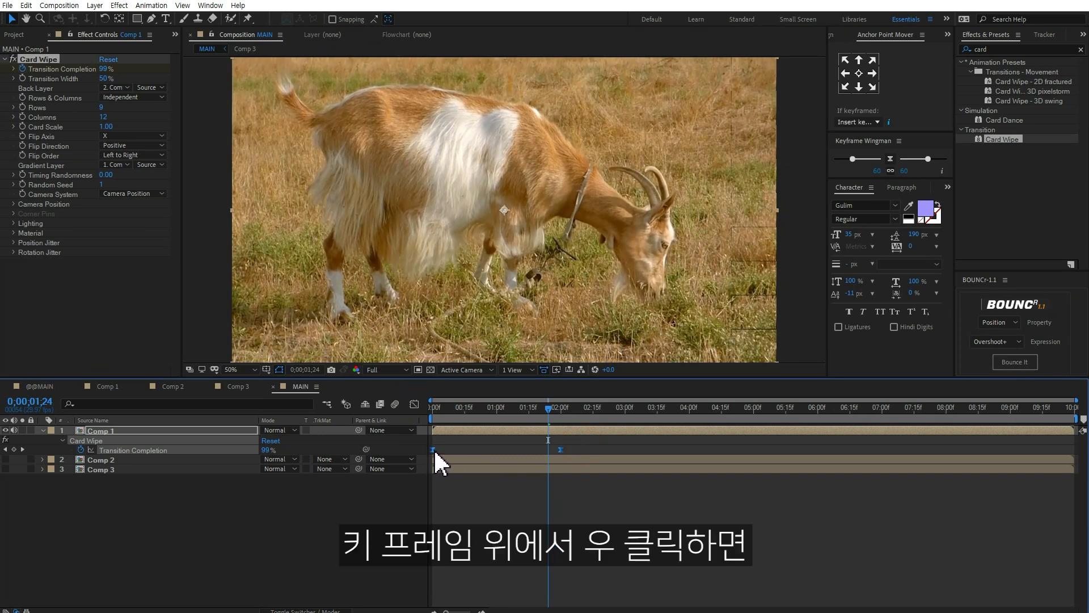
pyautogui.rightClick(434, 452)
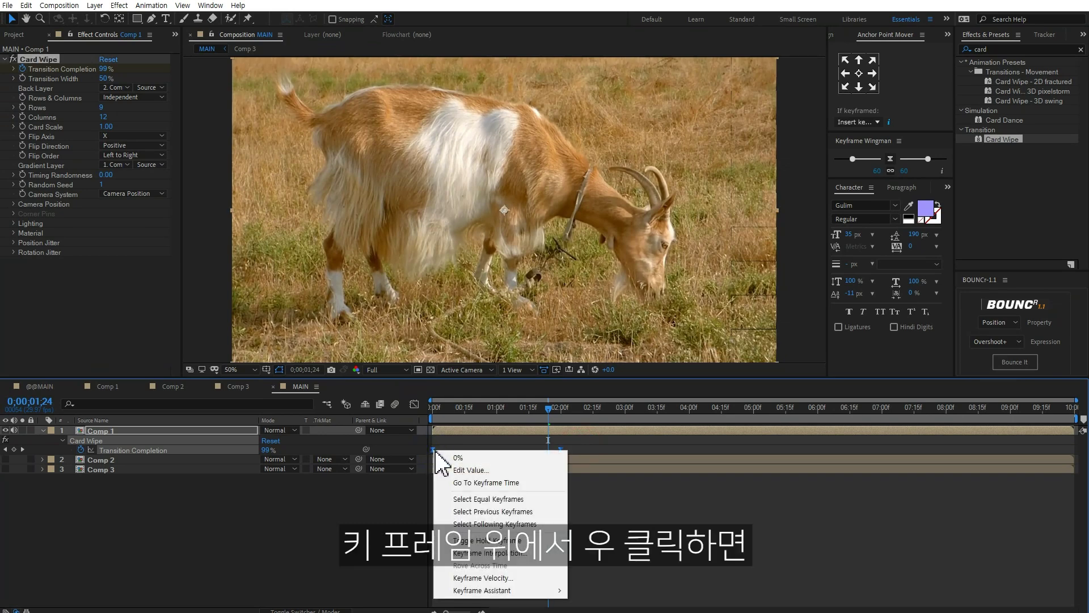
pyautogui.click(488, 579)
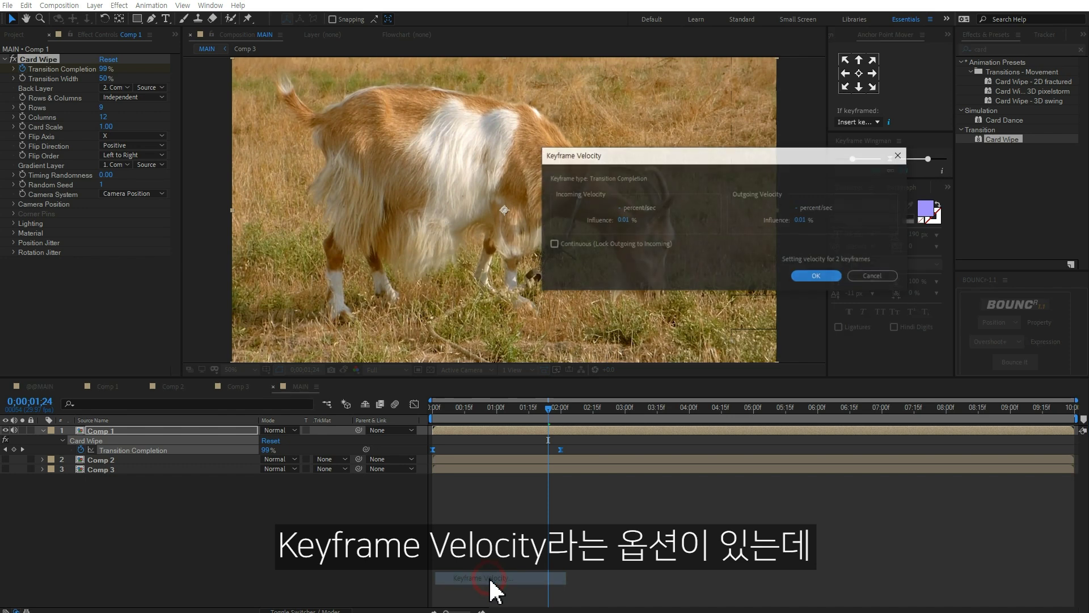
pyautogui.click(624, 222)
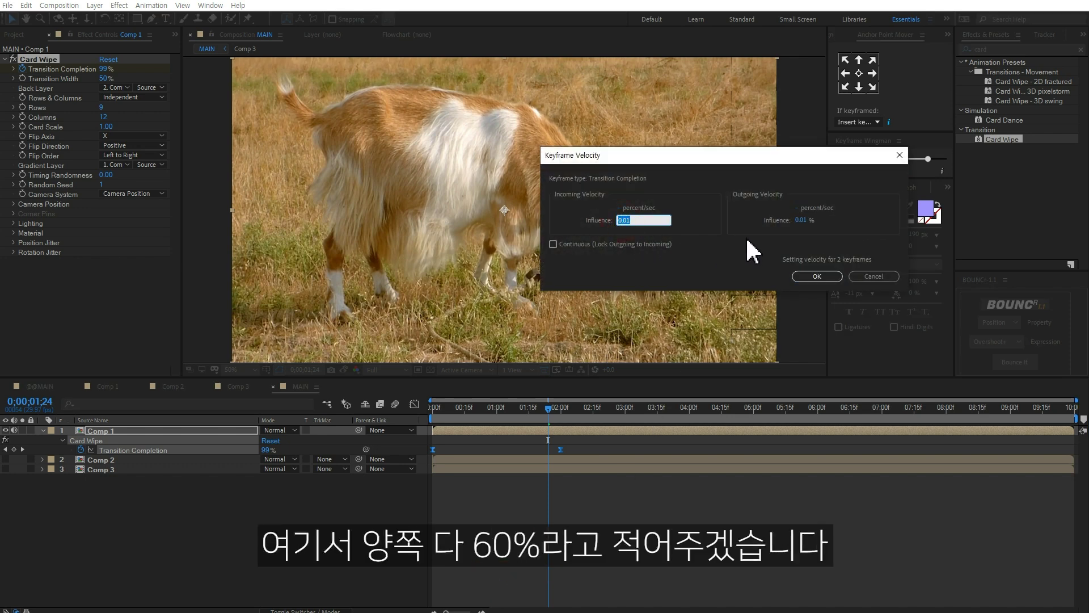
pyautogui.click(801, 220)
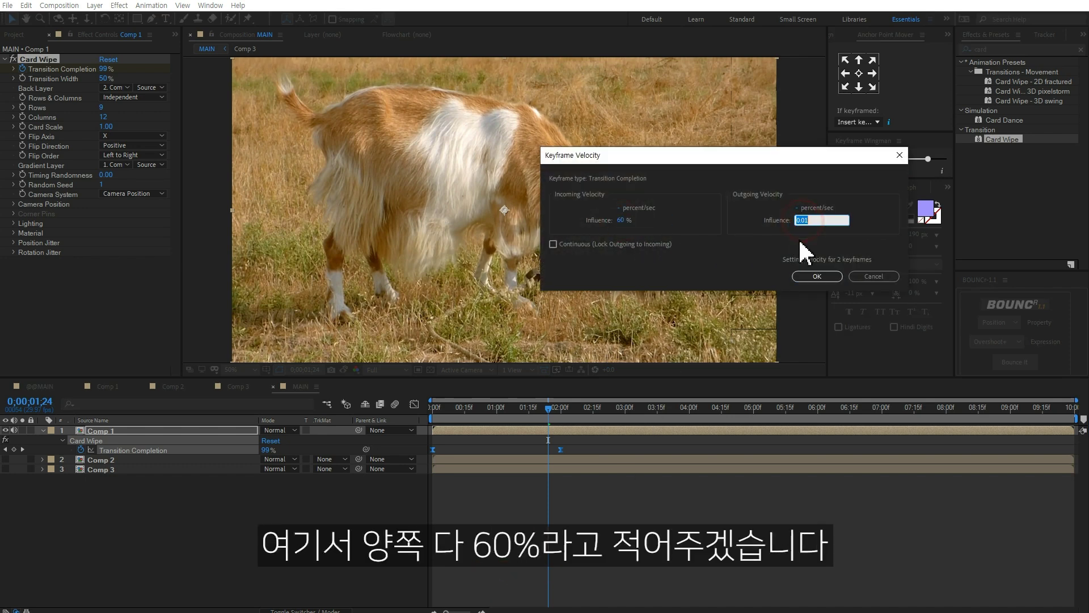
pyautogui.click(817, 276)
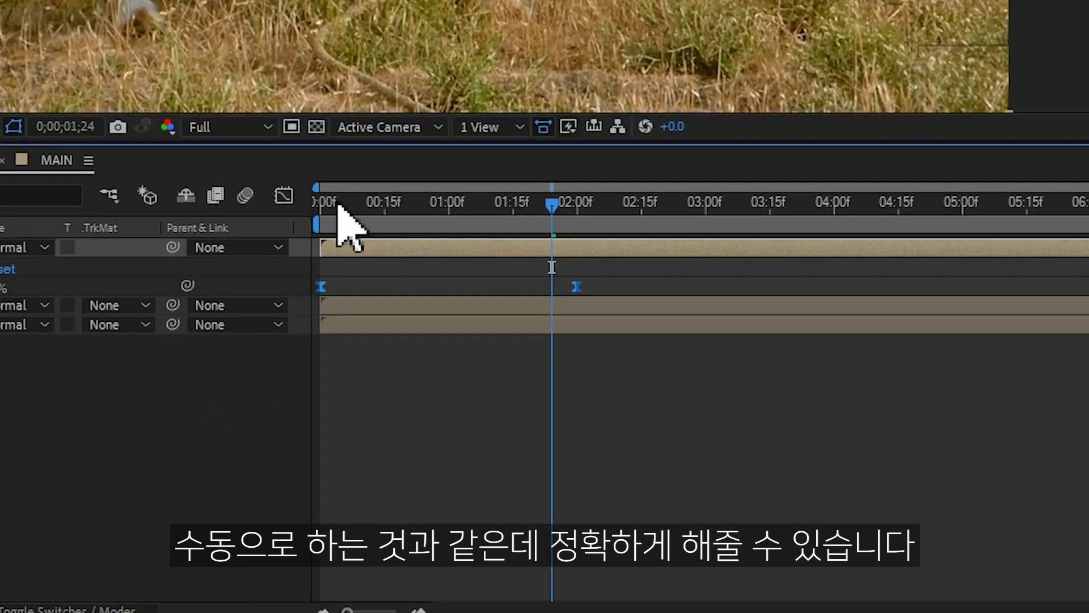
# Step: Inspect the Transition Completion speed graph, return to the layer timeline and play back the transition
pyautogui.click(284, 195)
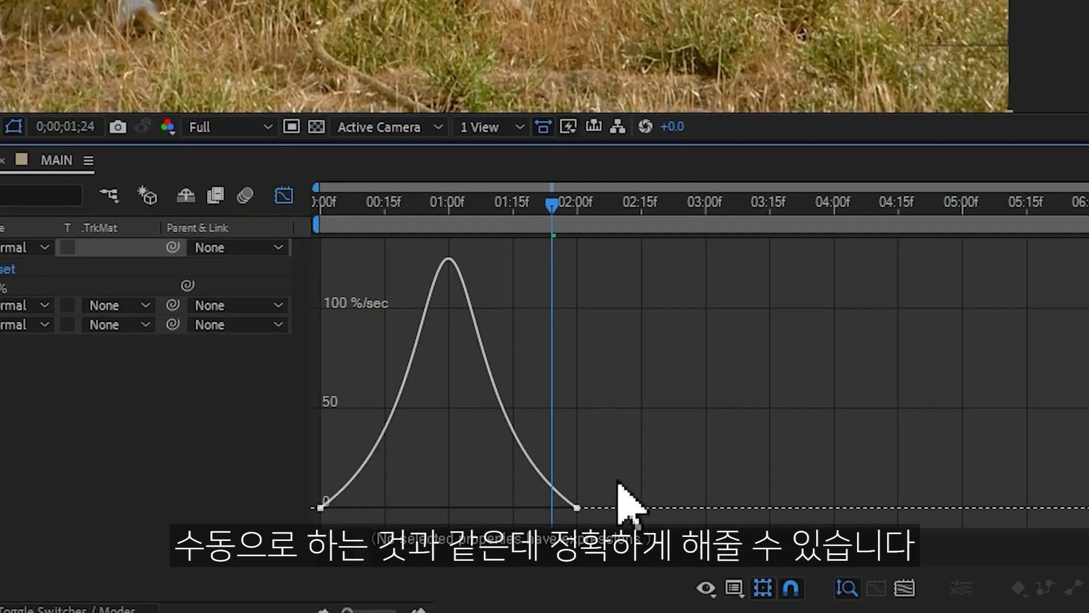
pyautogui.moveTo(575, 507)
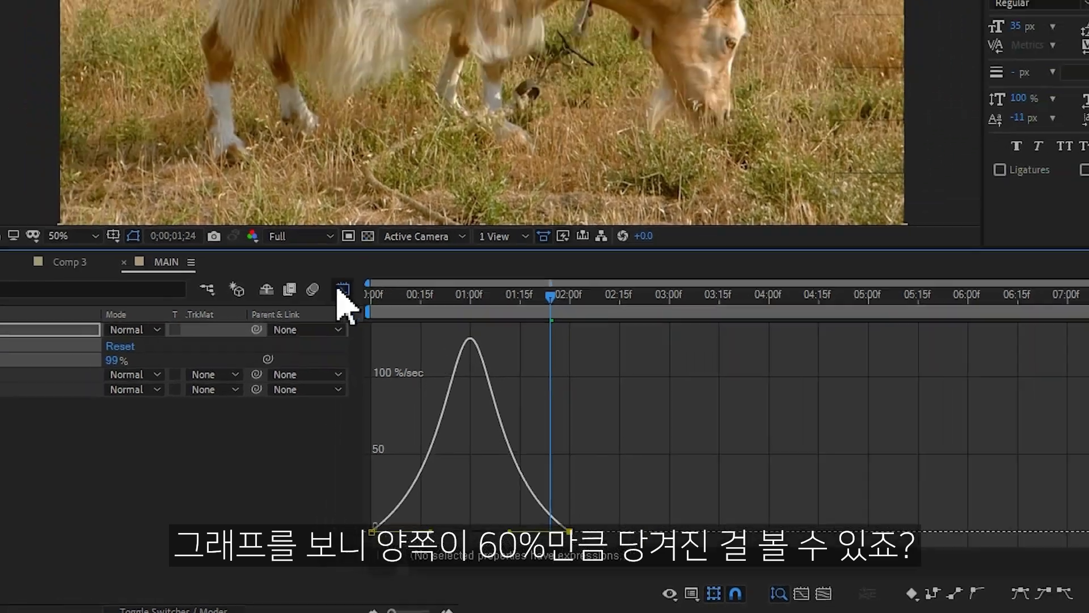
pyautogui.click(284, 195)
pyautogui.click(562, 400)
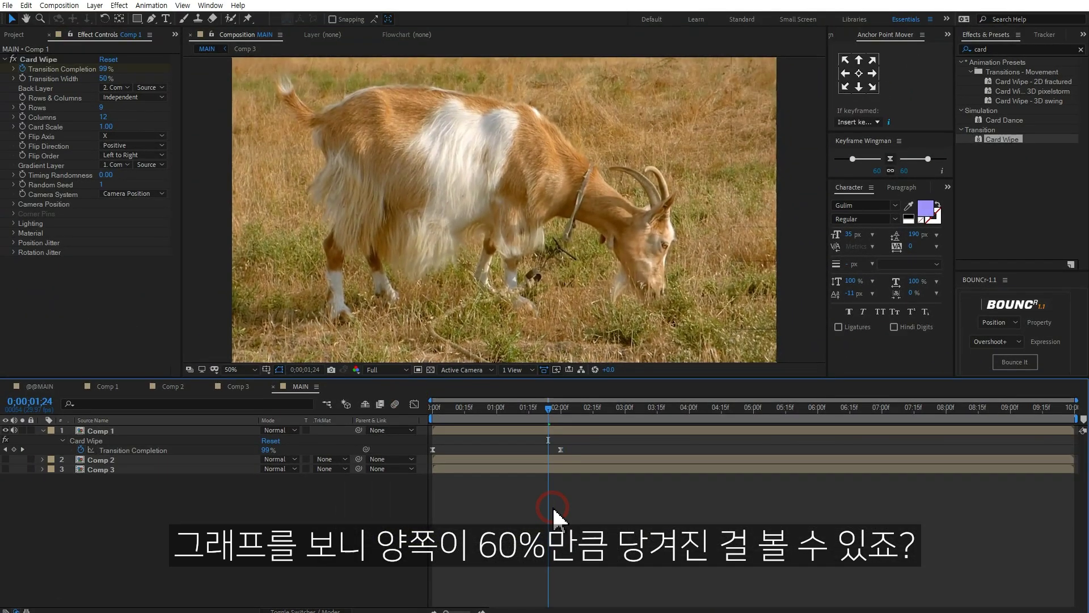
pyautogui.press('space')
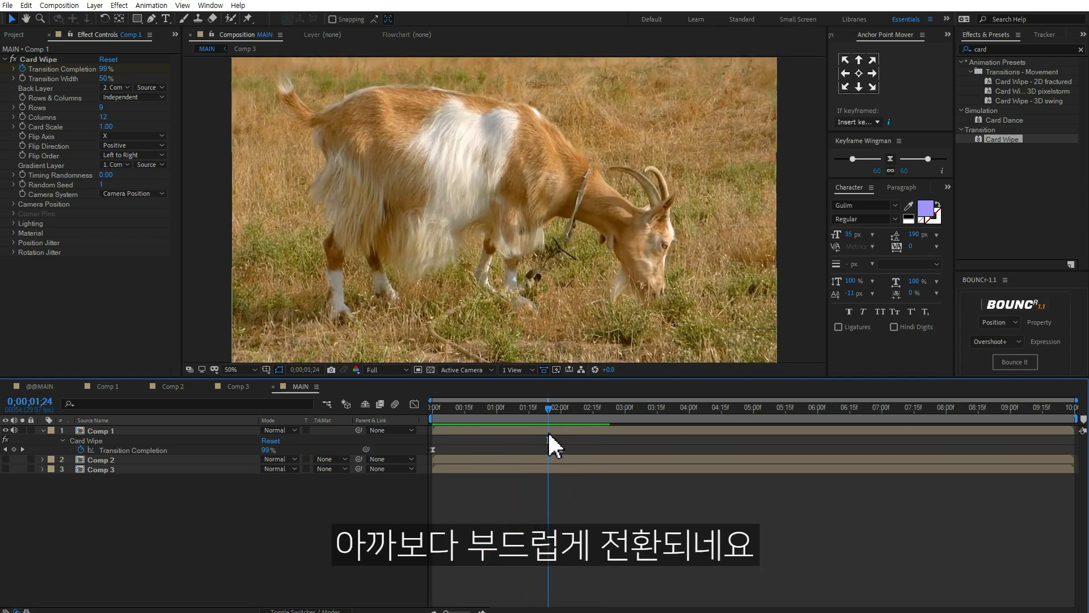
# Step: Set Card Wipe's Flip Direction to Random and scrub through the middle of the transition
pyautogui.moveTo(495, 410); pyautogui.dragTo(501, 408)
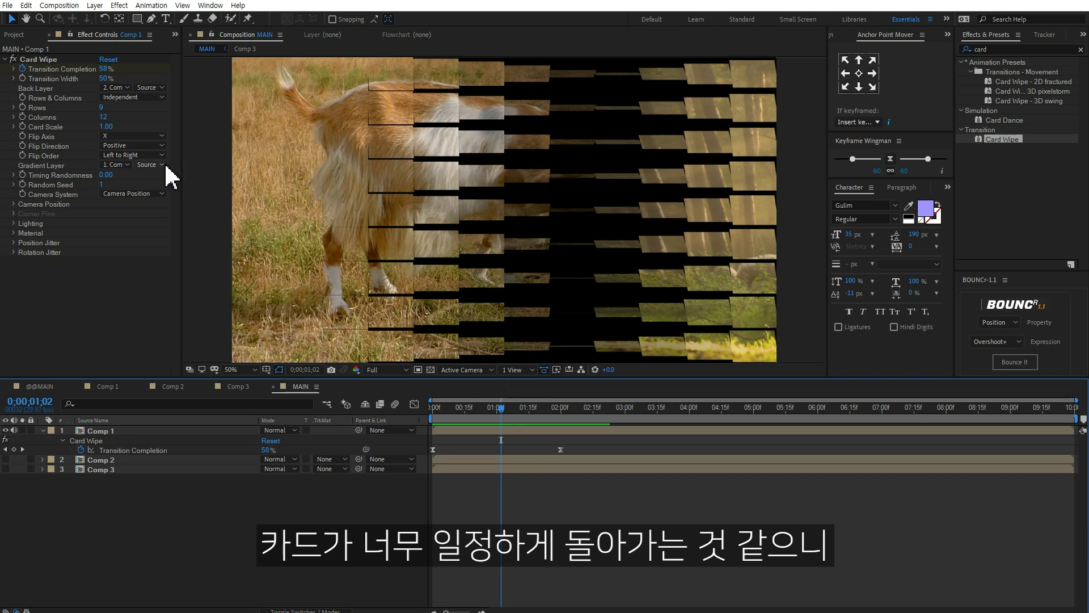
pyautogui.click(117, 146)
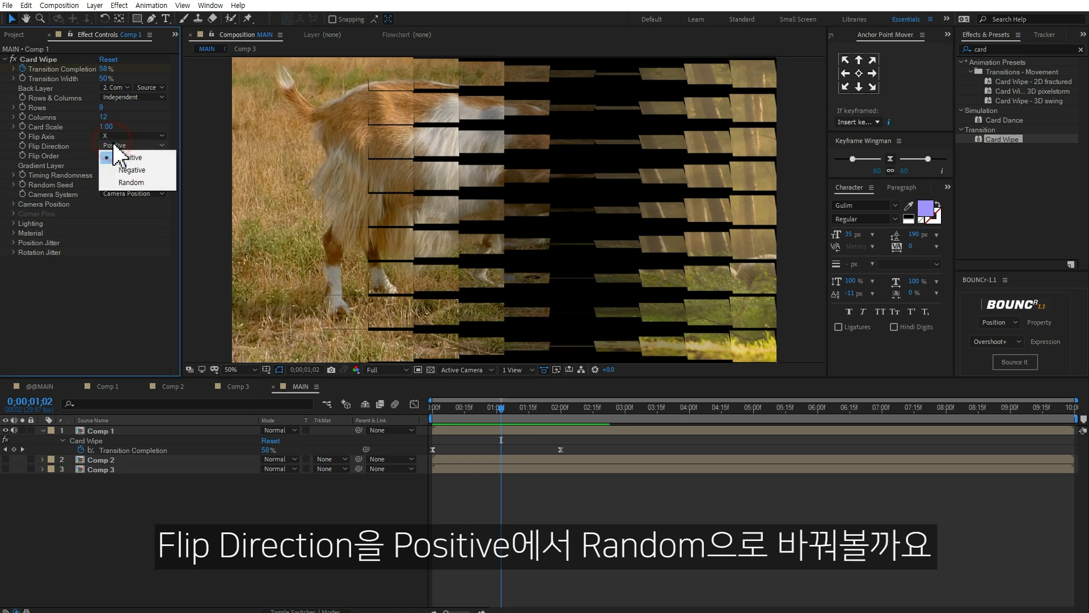
pyautogui.click(131, 182)
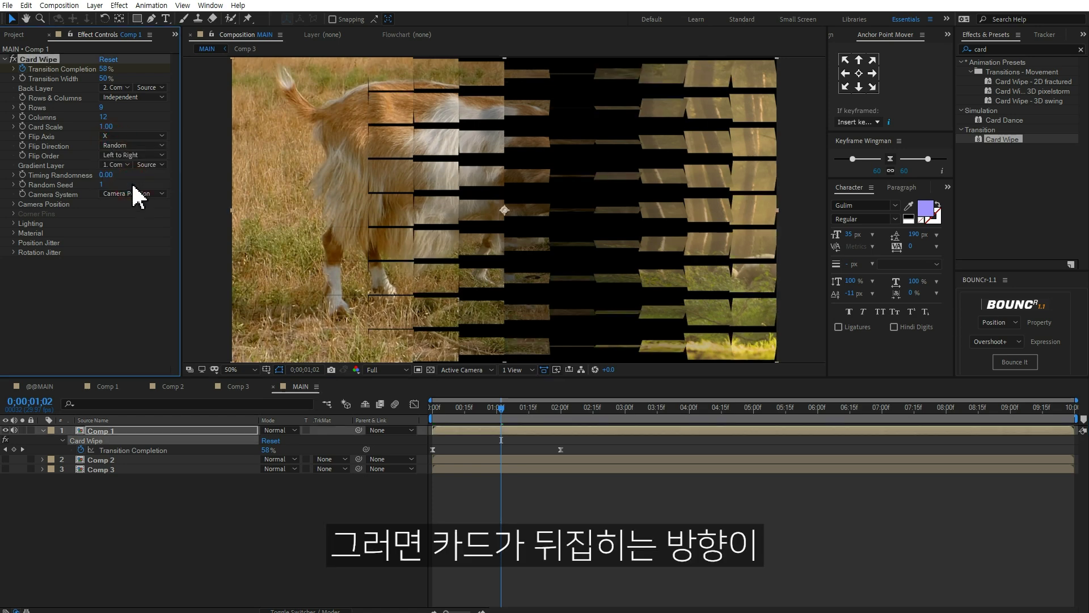
pyautogui.moveTo(515, 412); pyautogui.dragTo(483, 405)
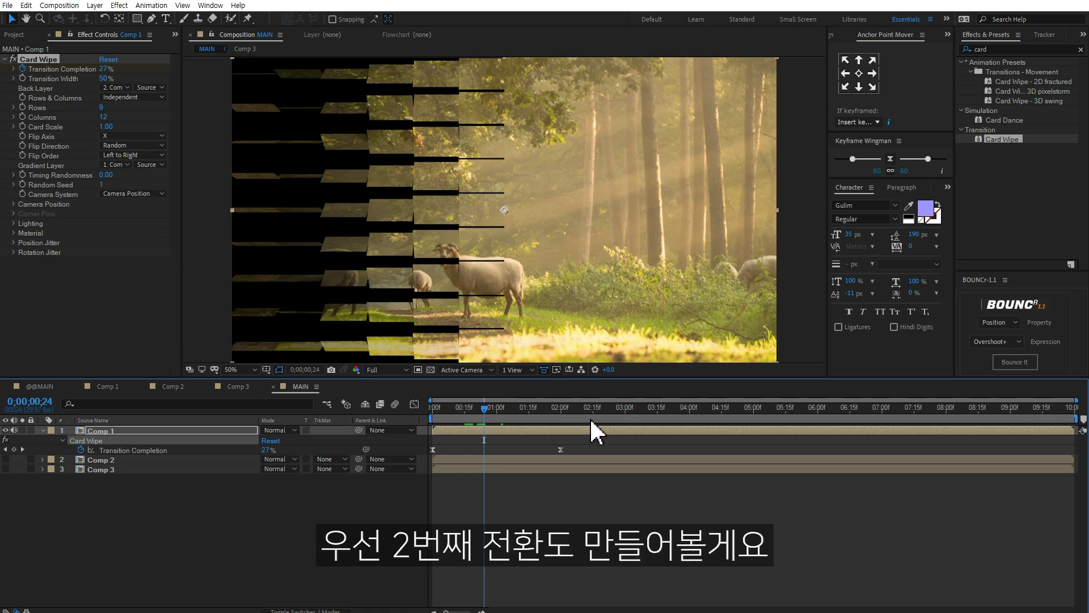
# Step: Duplicate the Card Wipe effect on Comp 1 and shift the copy's Transition Completion keyframes to start at the 1-second mark
pyautogui.click(496, 407)
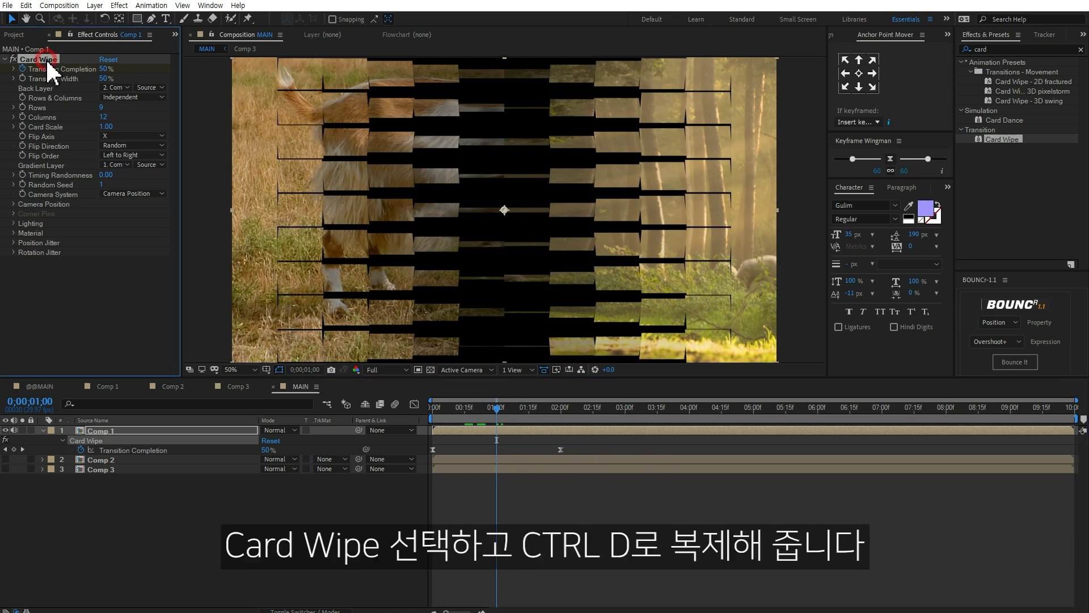
pyautogui.hotkey('ctrl', 'd')
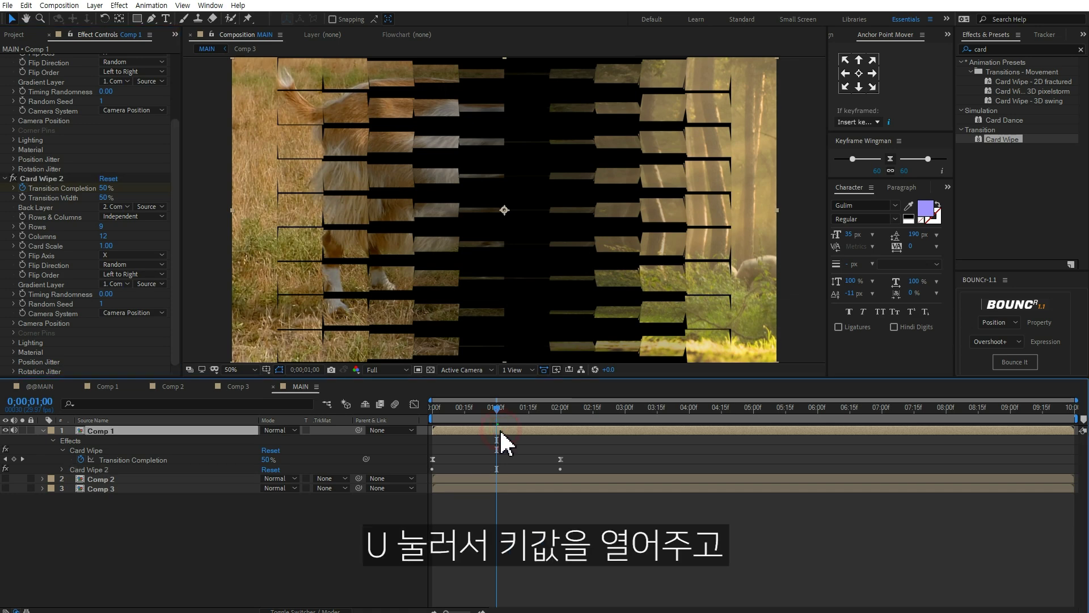
pyautogui.press('u')
pyautogui.press('u')
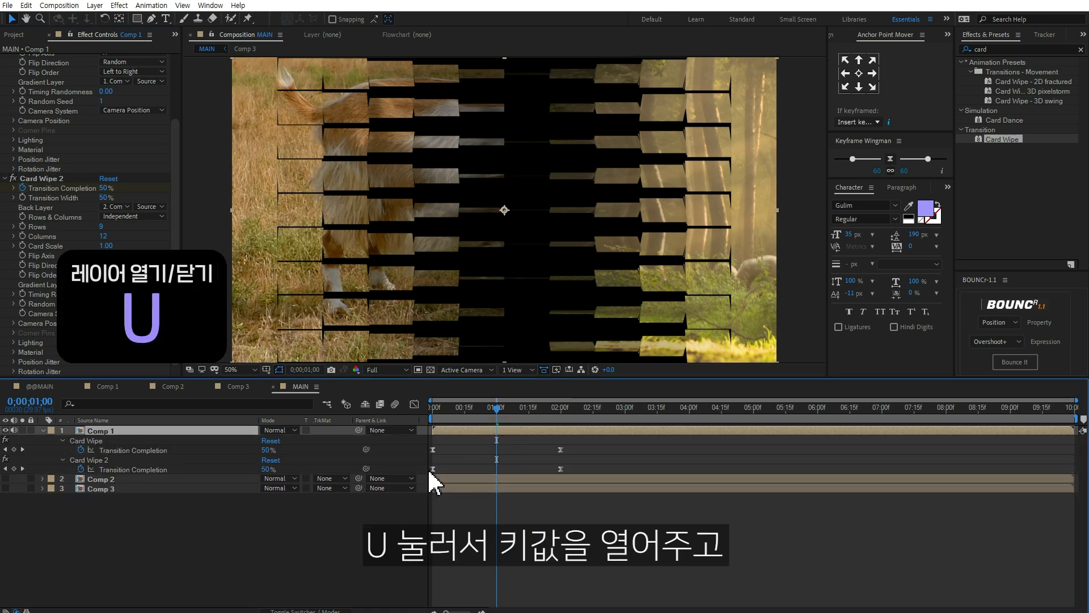
pyautogui.moveTo(586, 462); pyautogui.dragTo(497, 473)
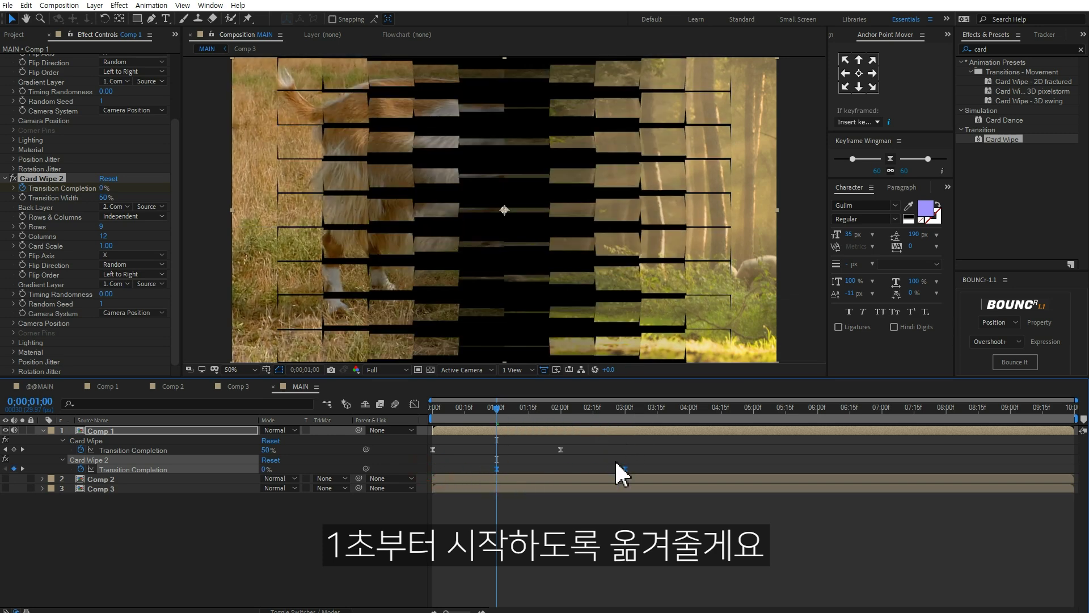
pyautogui.click(615, 511)
# Step: Set Card Wipe 2's Back Layer to Comp 3, then scrub and play back both transitions
pyautogui.click(170, 431)
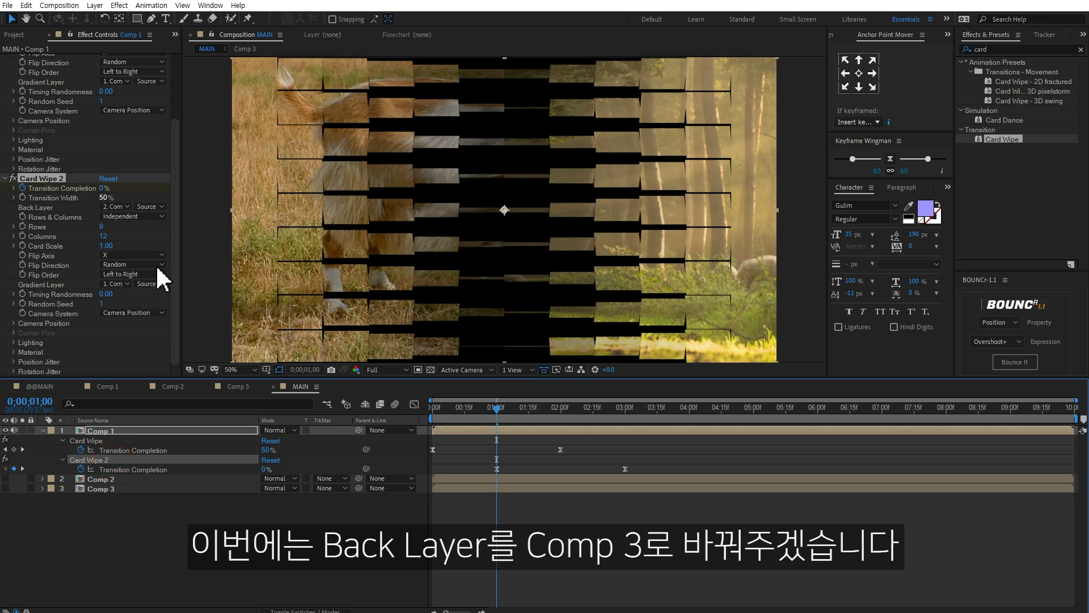
pyautogui.click(120, 207)
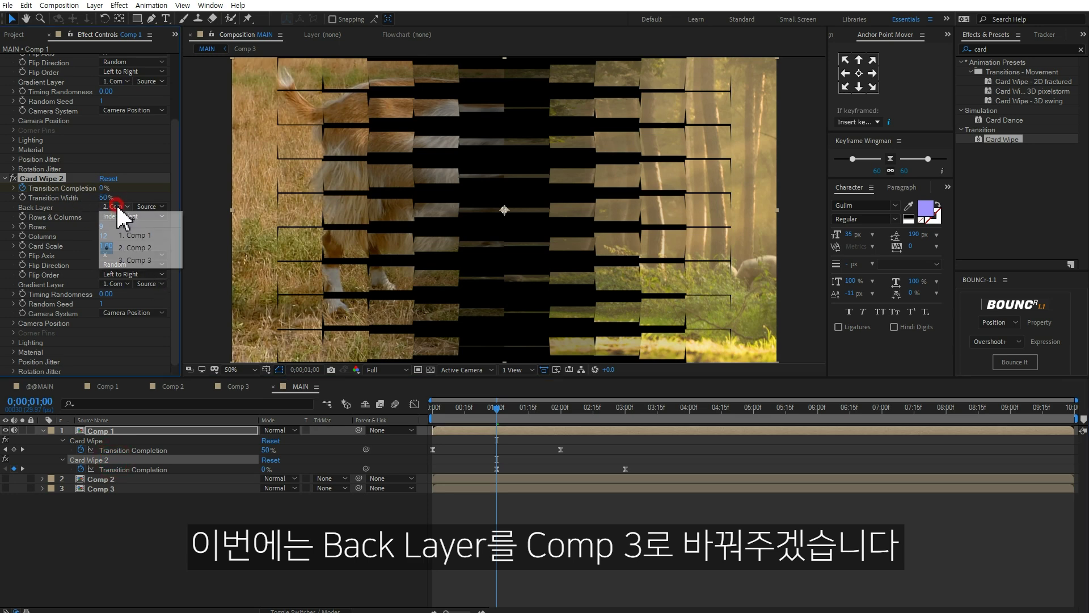
pyautogui.click(131, 260)
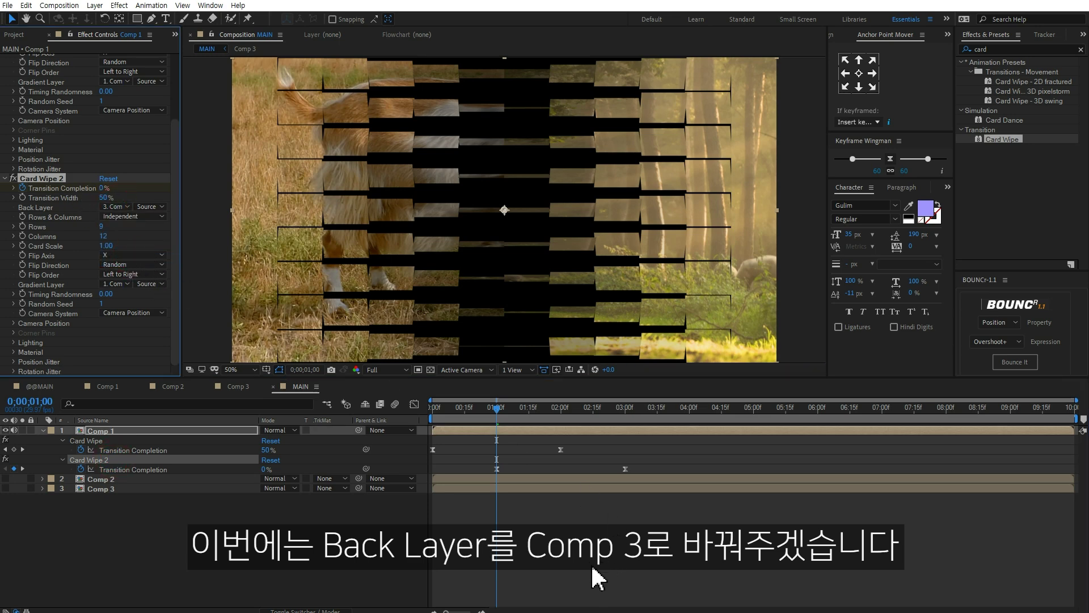
pyautogui.moveTo(468, 411); pyautogui.dragTo(593, 419)
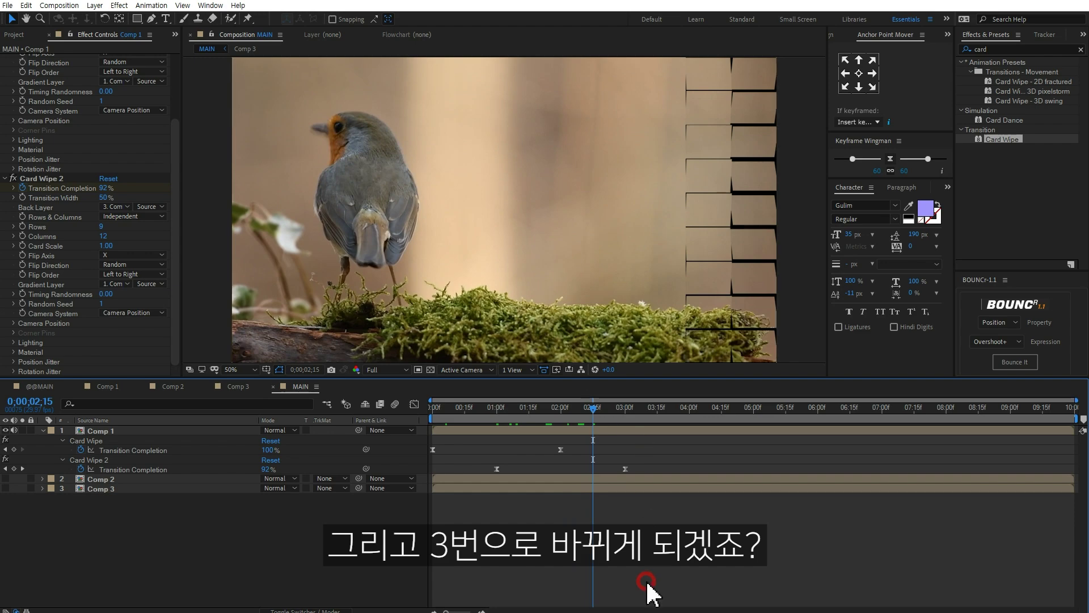
pyautogui.press('space')
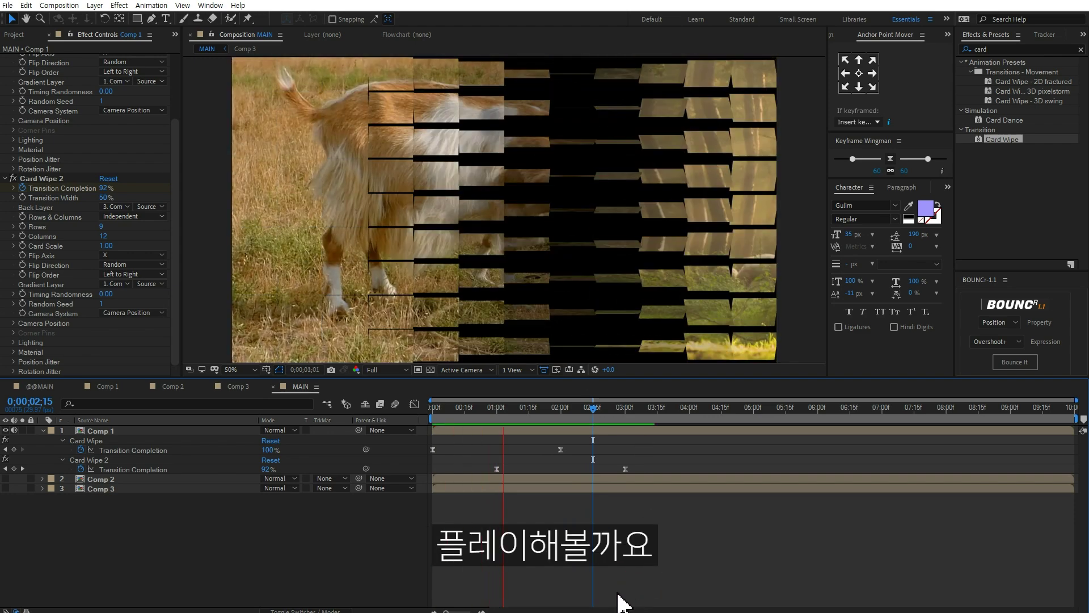
pyautogui.press('space')
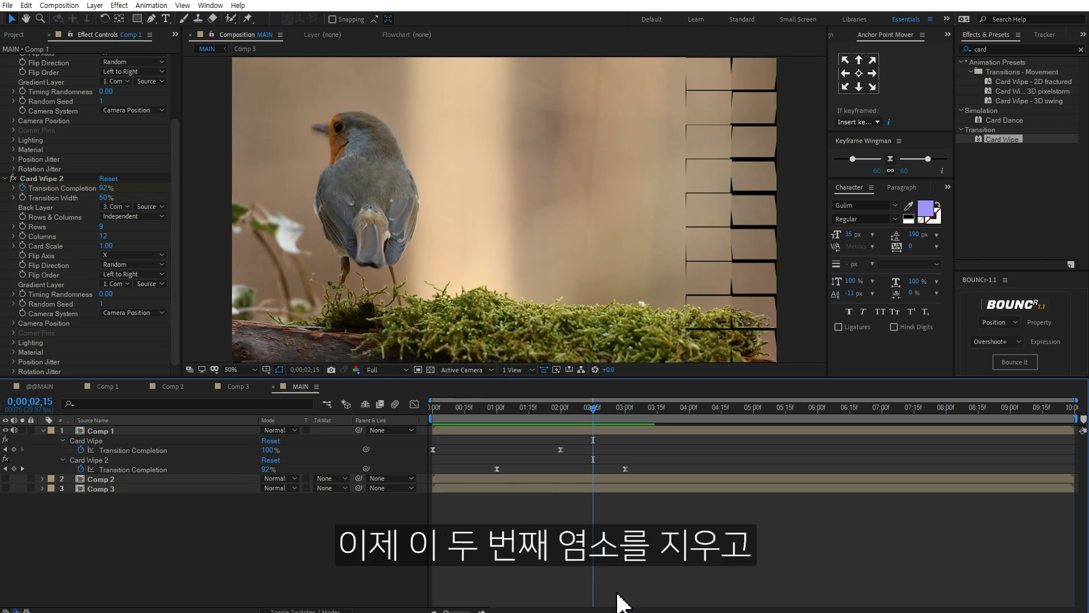
pyautogui.press('space')
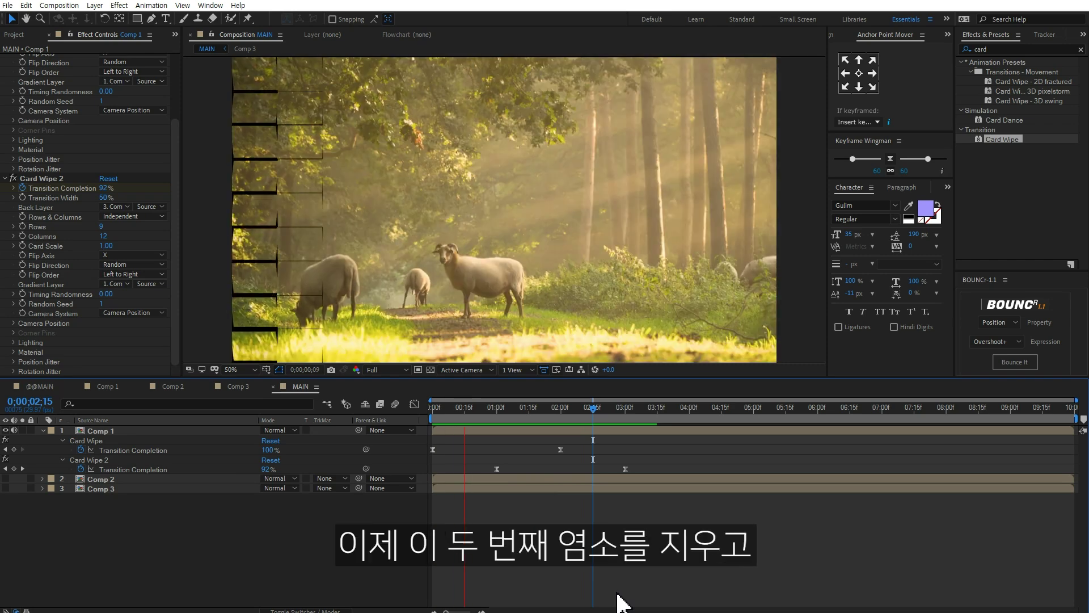
# Step: Create a new composition 192 px wide and 270 px high, working out the height as 1080/4
pyautogui.click(15, 35)
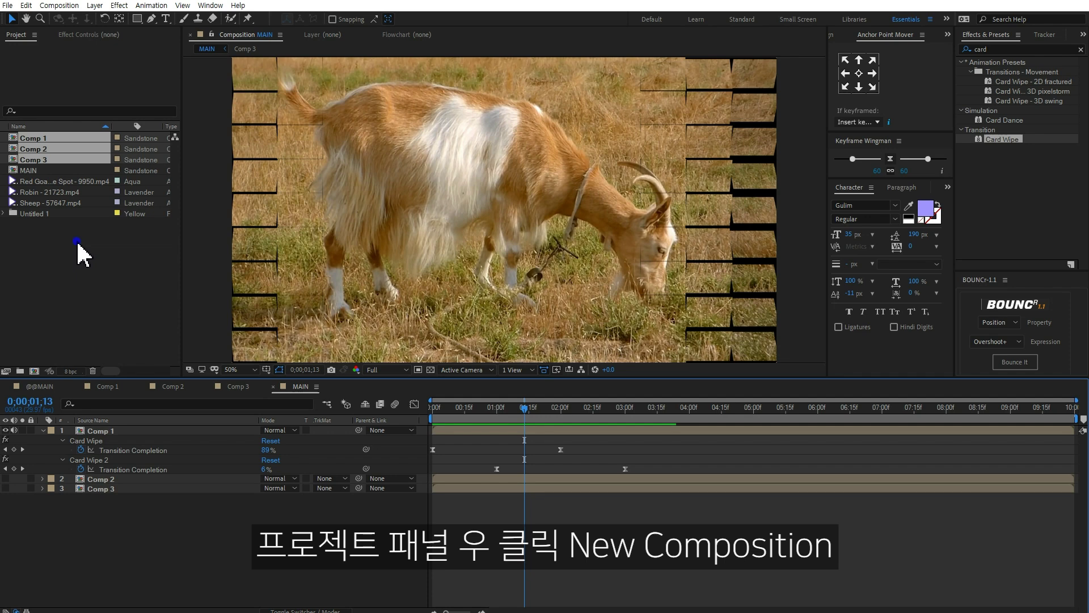
pyautogui.rightClick(85, 245)
pyautogui.click(108, 248)
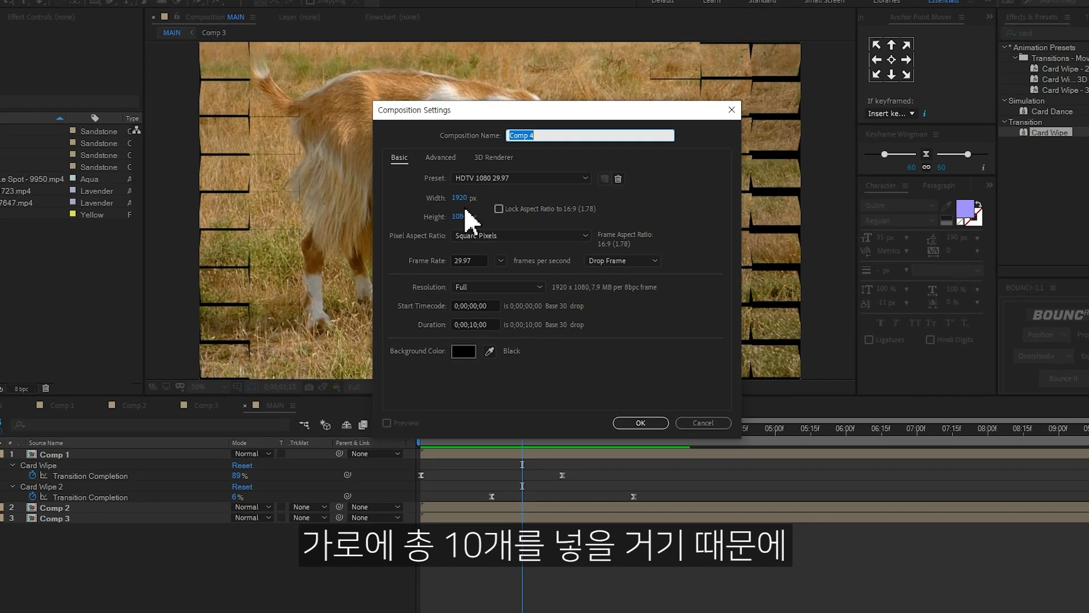
pyautogui.click(476, 198)
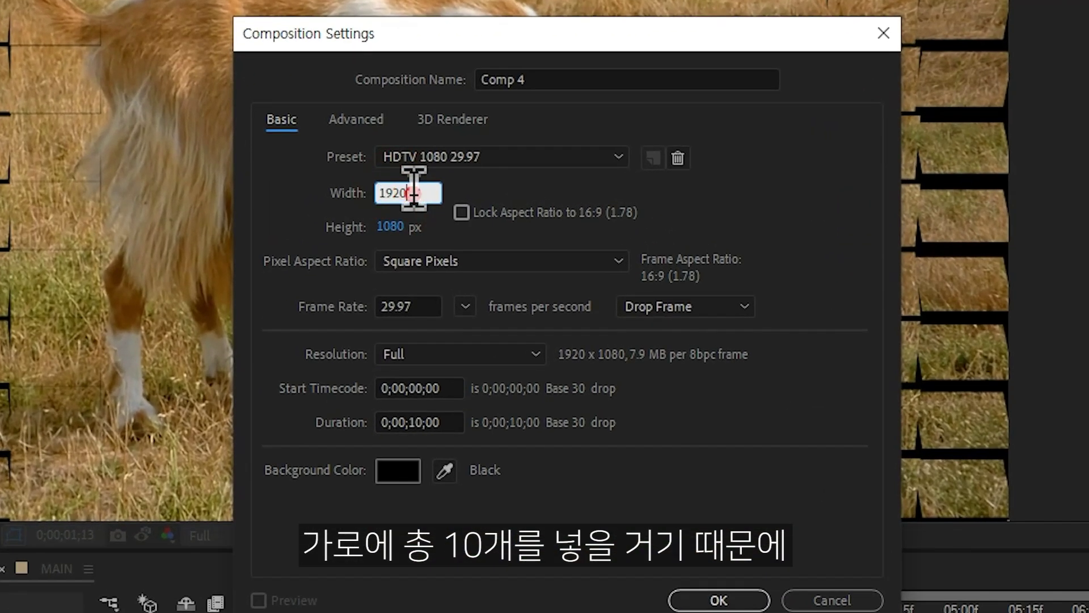
pyautogui.press('BackSpace')
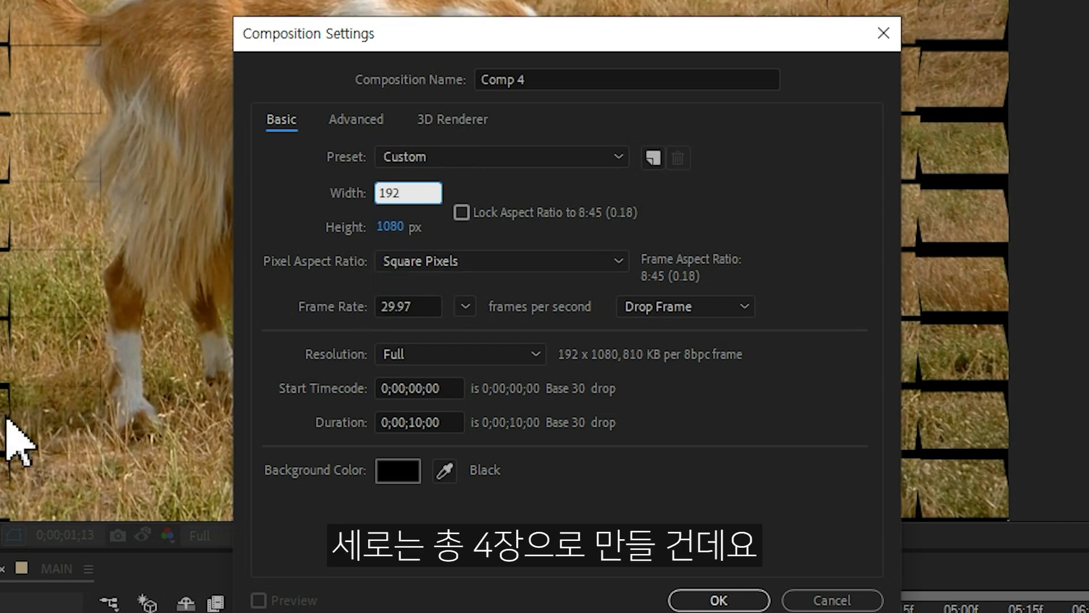
pyautogui.click(400, 226)
pyautogui.click(412, 226)
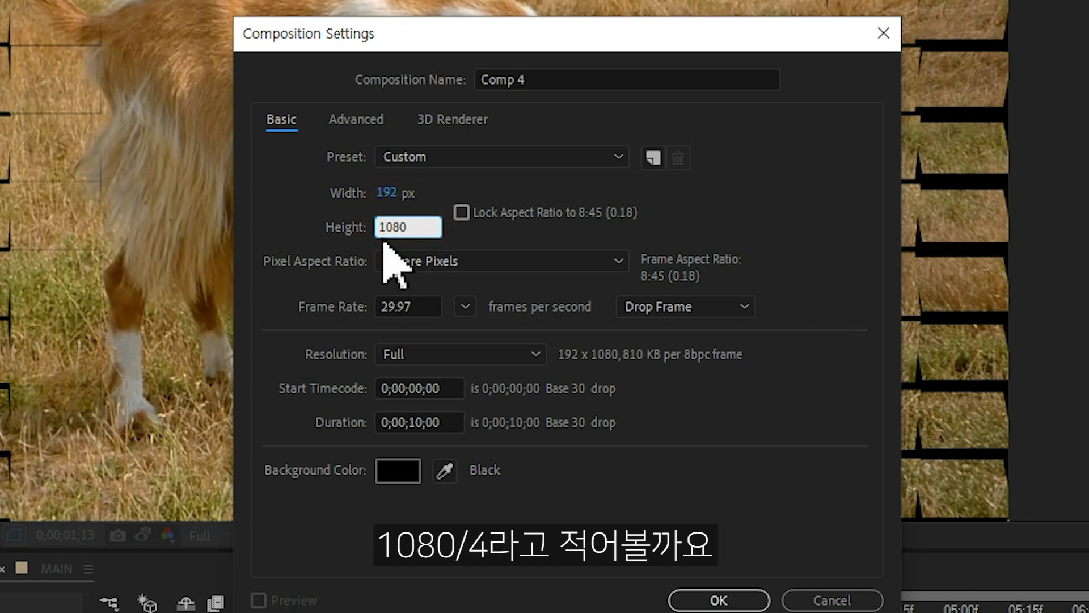
pyautogui.write('/4')
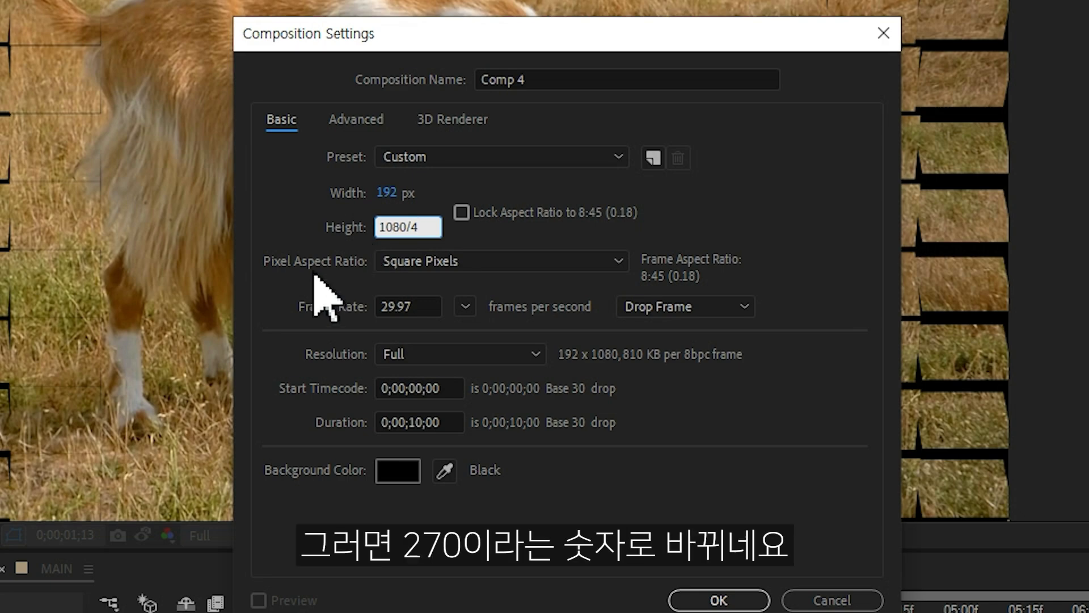
pyautogui.click(401, 193)
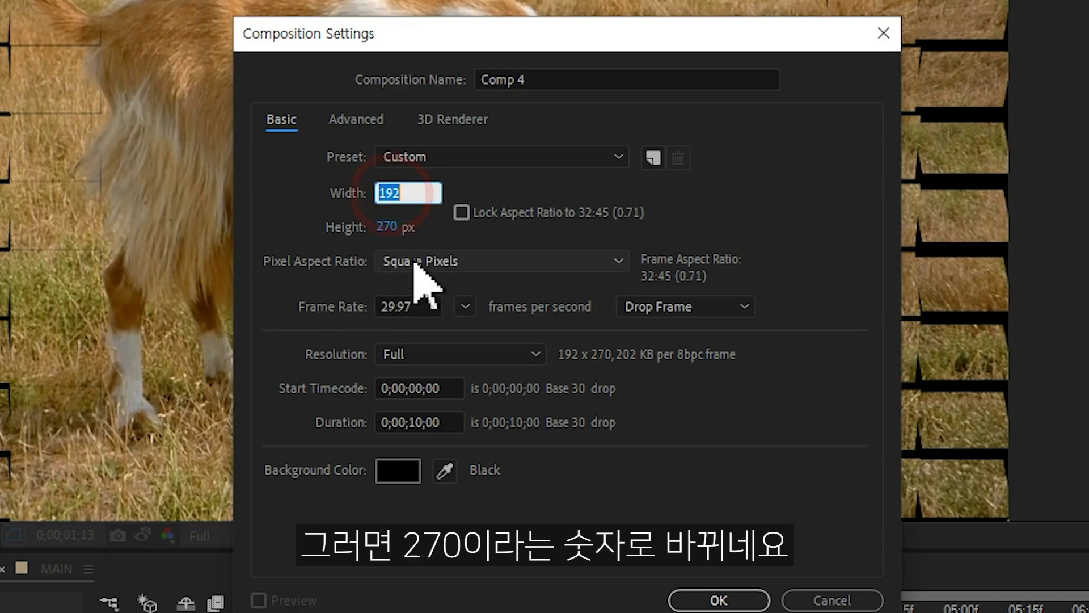
pyautogui.click(396, 229)
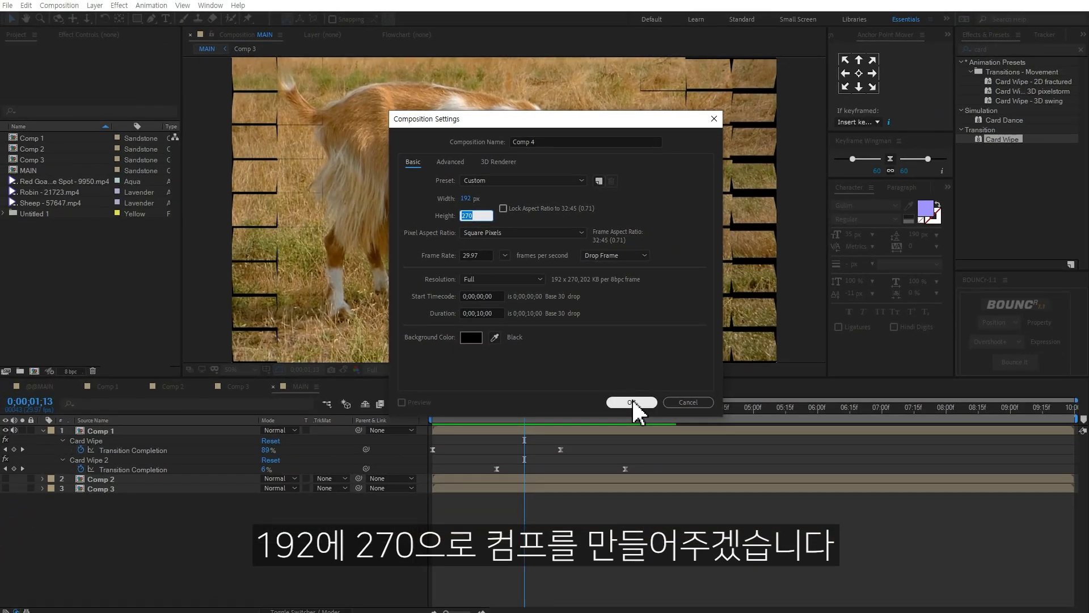
pyautogui.click(631, 402)
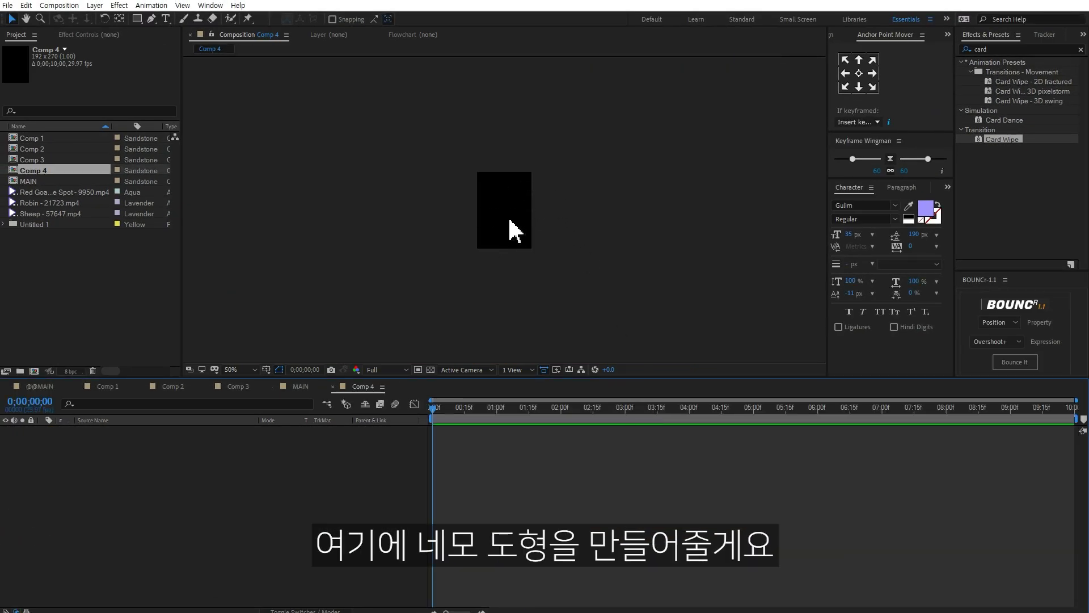
# Step: Add a rectangle shape that fills the whole card composition, with a stroke width of 0 px
pyautogui.press('.')
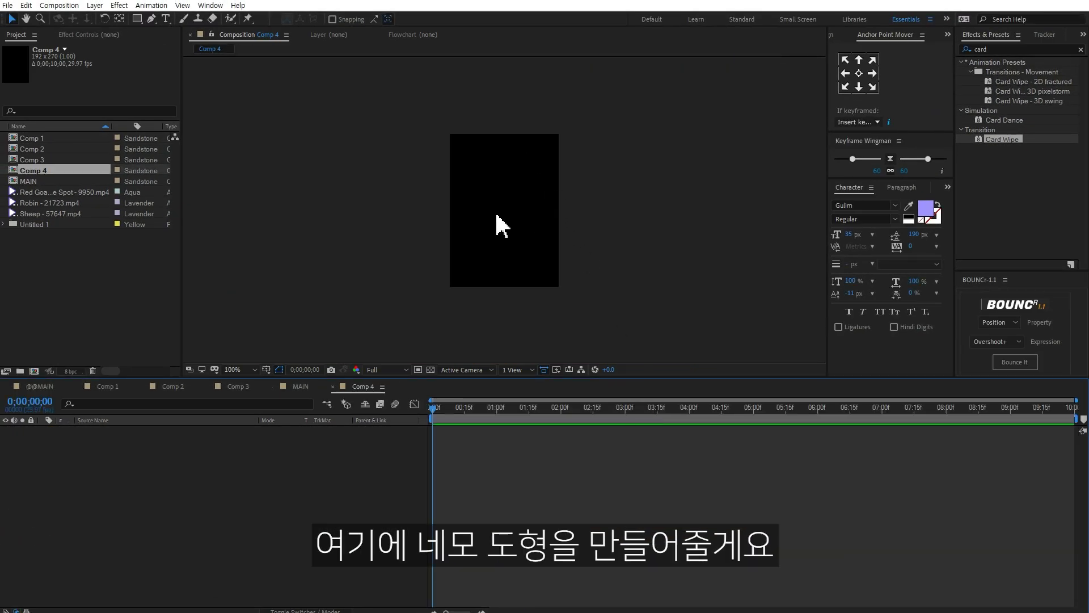
pyautogui.doubleClick(136, 15)
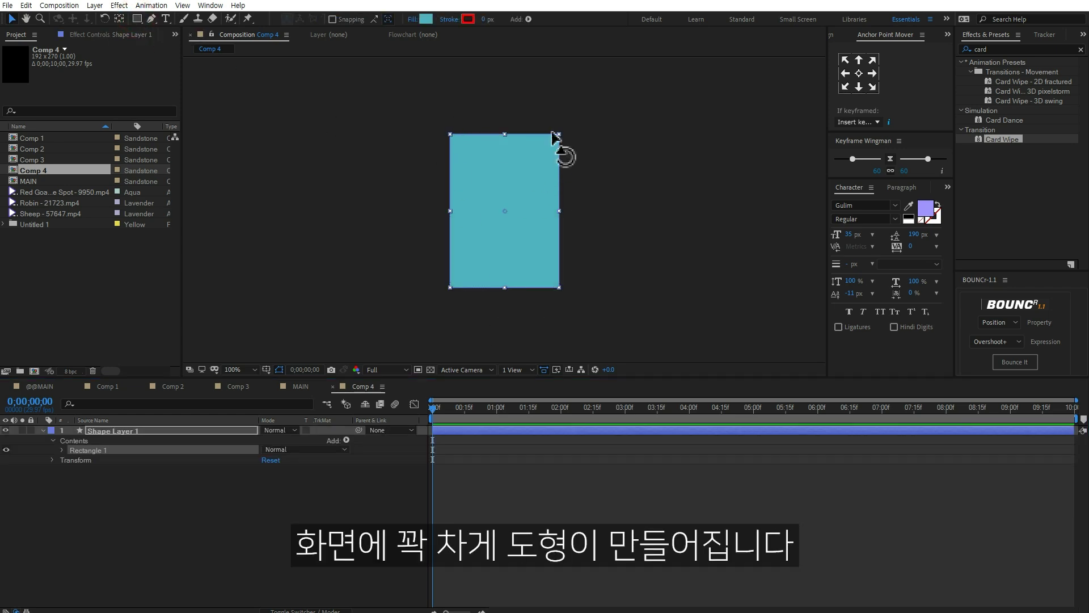
pyautogui.moveTo(483, 21); pyautogui.dragTo(454, 26)
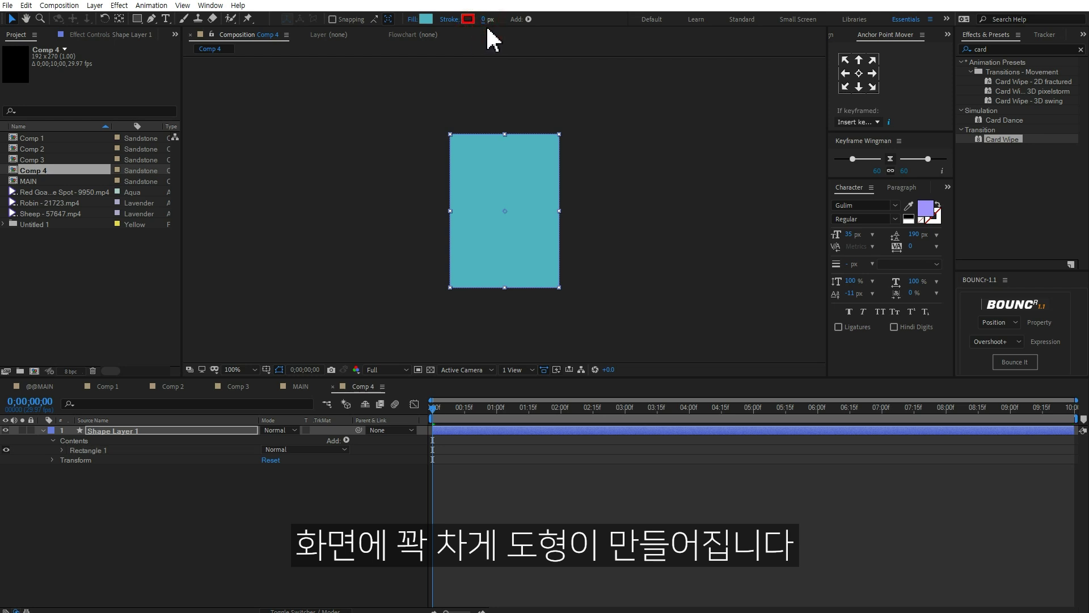
# Step: Change the rectangle's fill from teal to a bright golden yellow
pyautogui.click(425, 19)
pyautogui.click(875, 369)
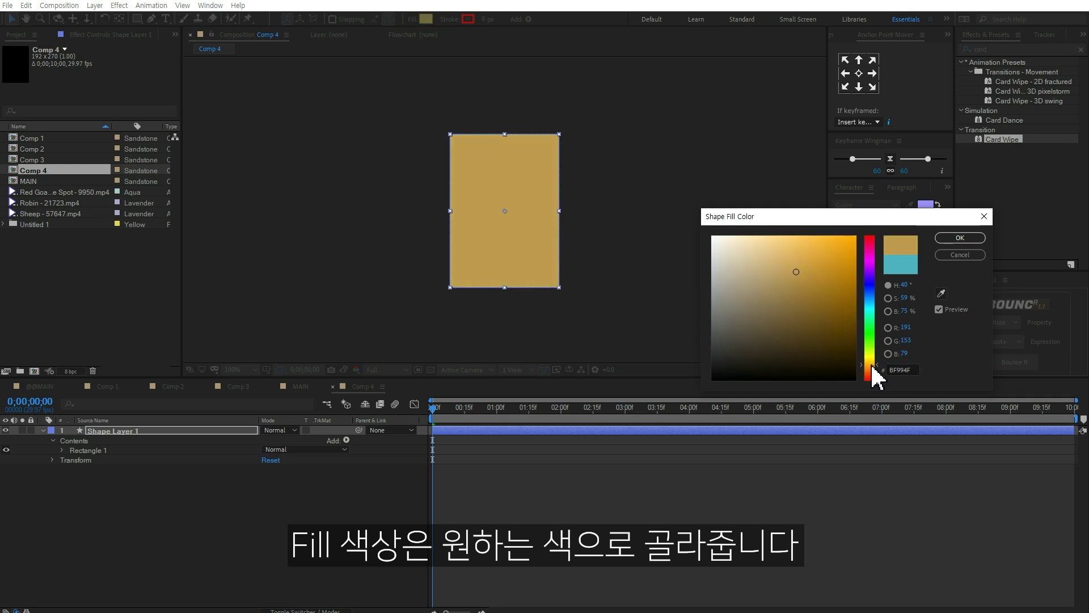
pyautogui.moveTo(817, 273); pyautogui.dragTo(822, 203)
pyautogui.click(876, 369)
pyautogui.click(807, 243)
pyautogui.click(960, 237)
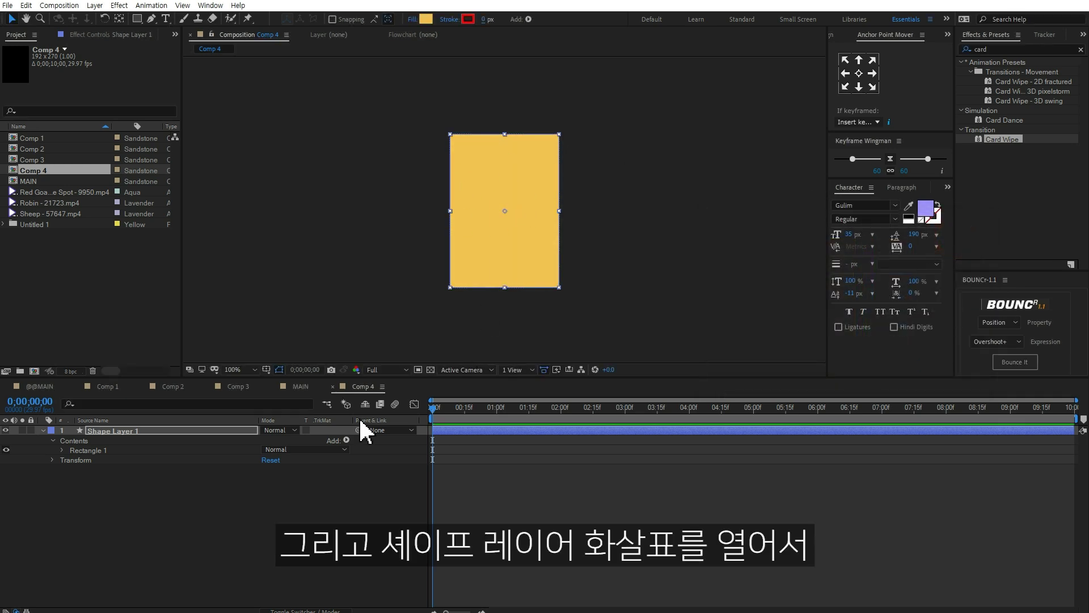
# Step: Unlink the rectangle path's Size proportions and set its size to 190 by 268
pyautogui.click(62, 451)
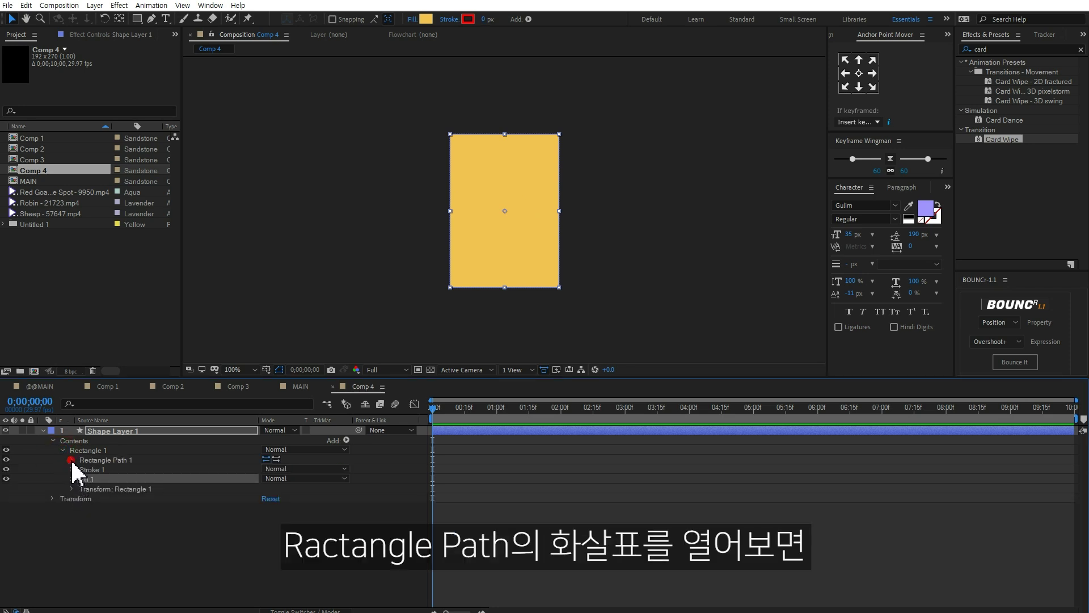
pyautogui.click(72, 460)
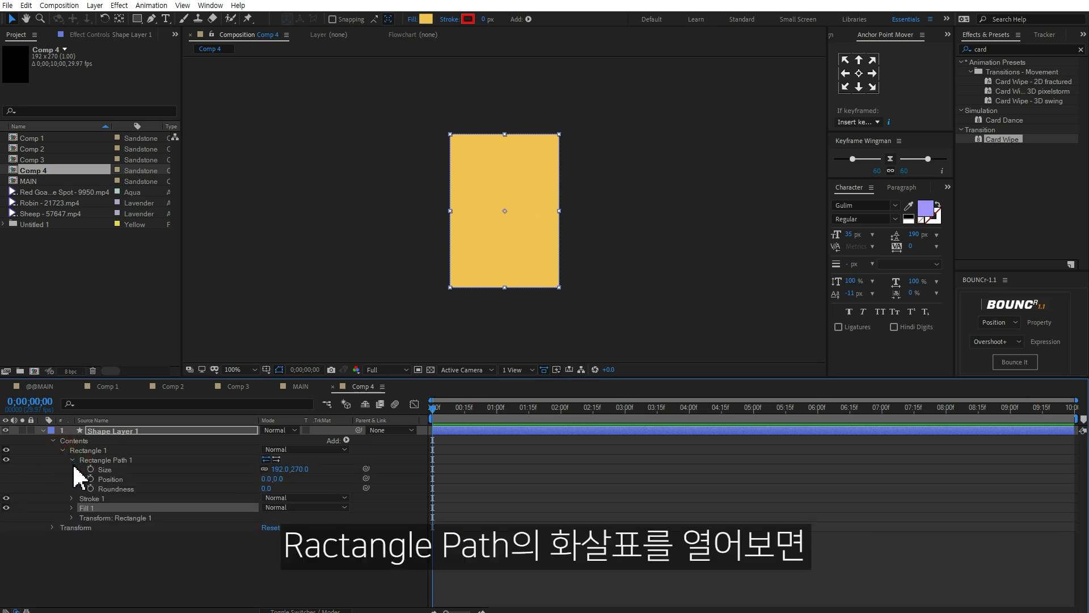
pyautogui.click(264, 469)
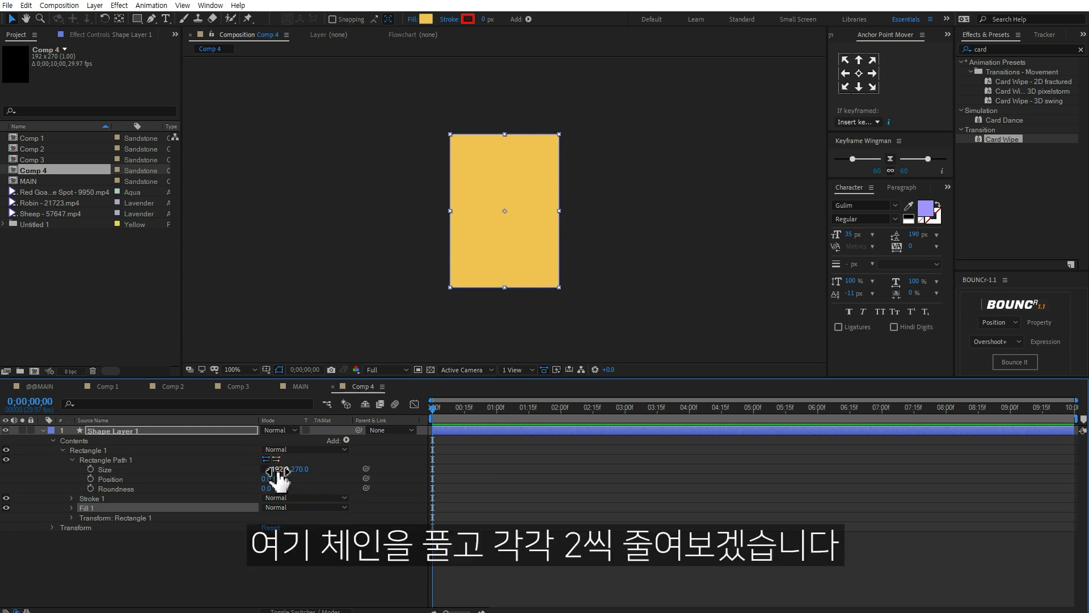
pyautogui.click(281, 469)
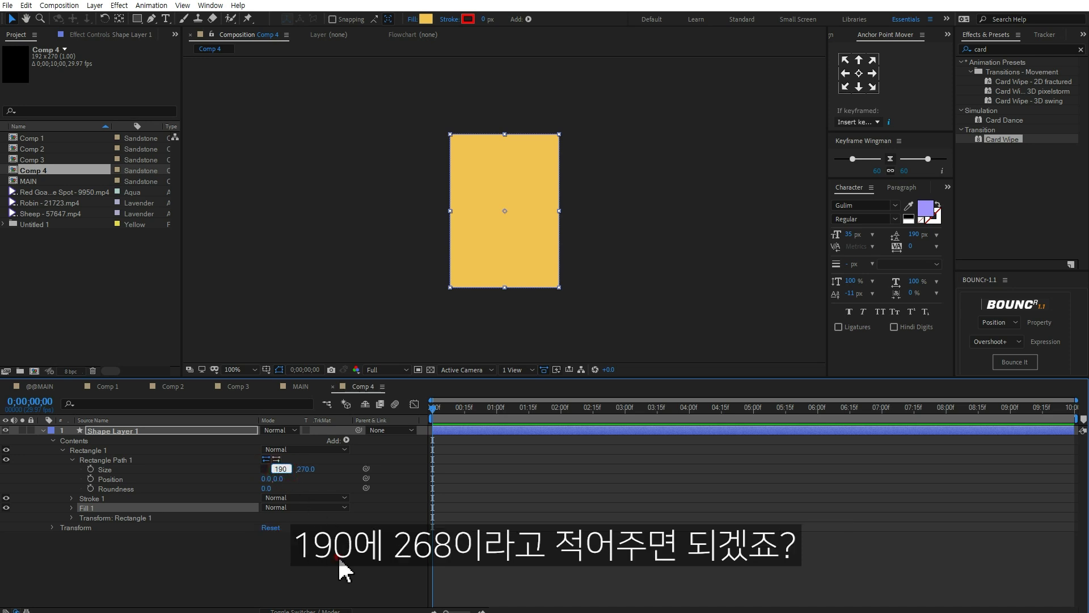
pyautogui.click(336, 558)
pyautogui.click(302, 470)
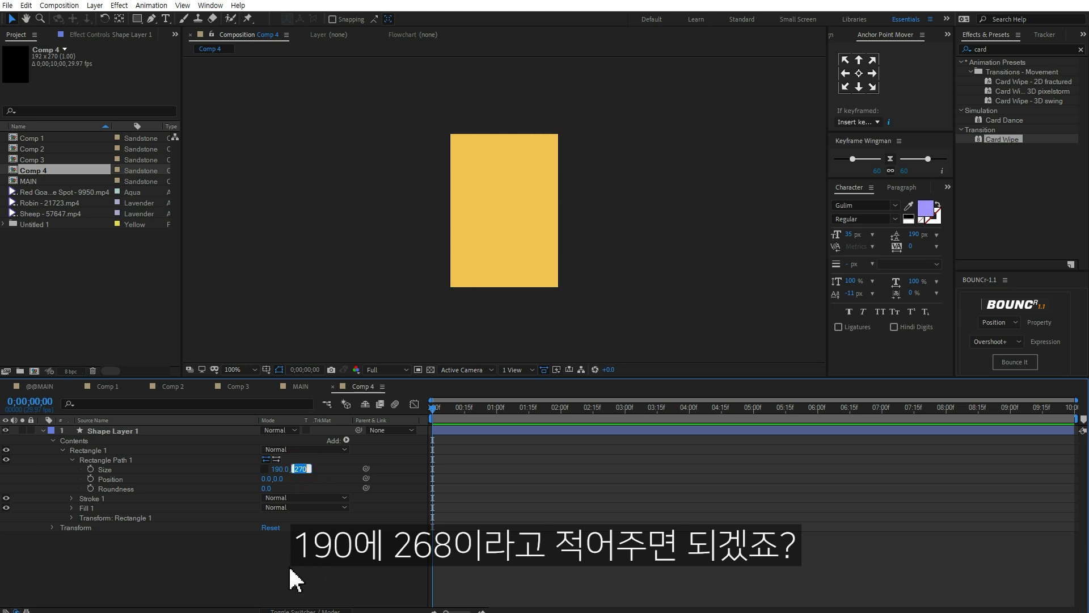
pyautogui.write('268')
pyautogui.press('Return')
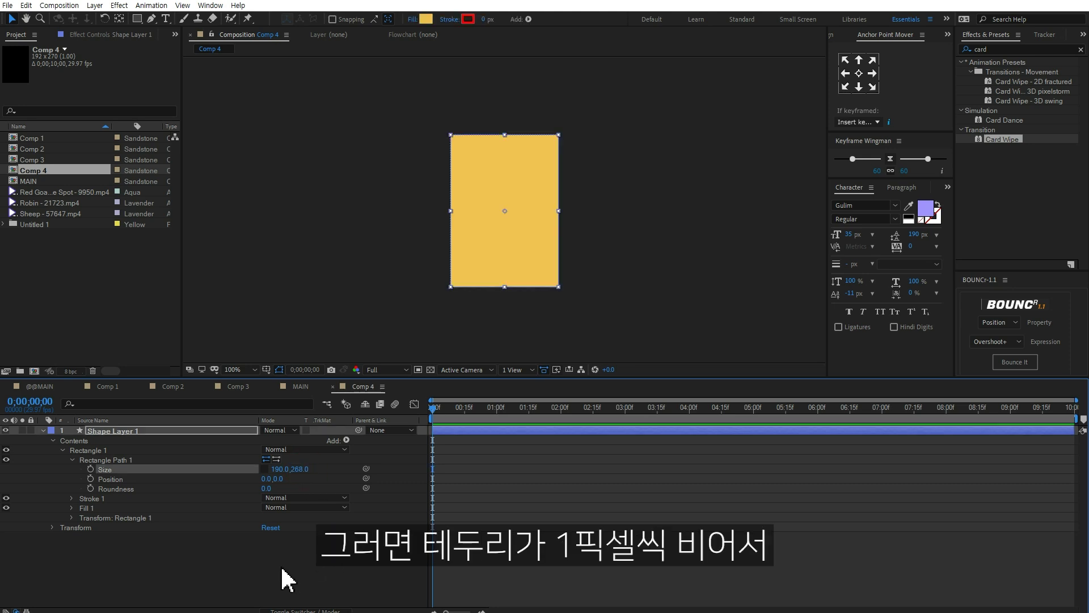
# Step: Show the transparency grid and round the rectangle's corners with a Roundness of 17
pyautogui.press('.')
pyautogui.click(431, 369)
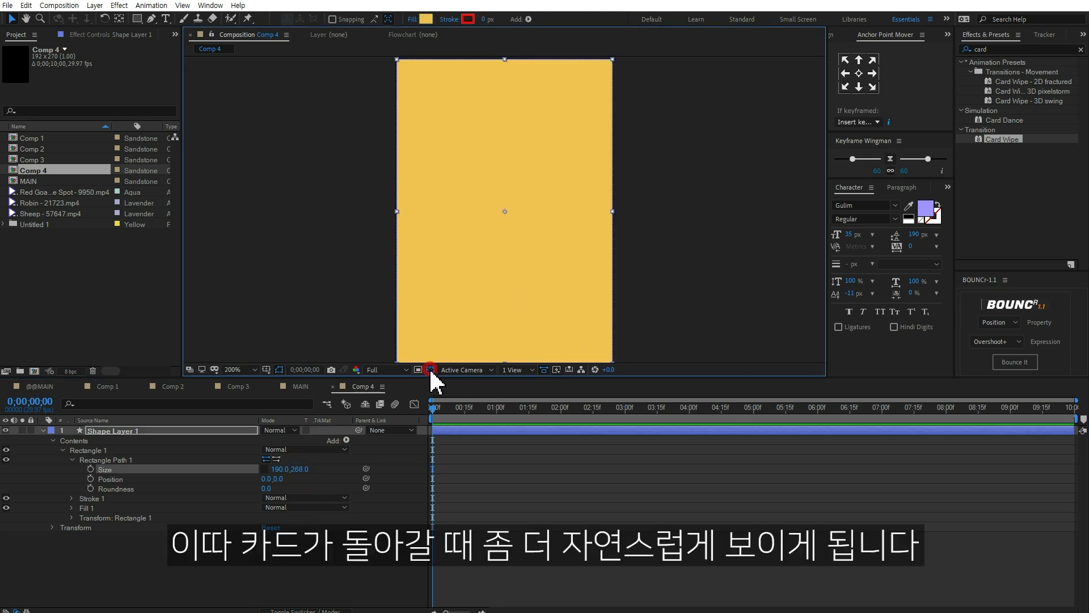
pyautogui.click(430, 369)
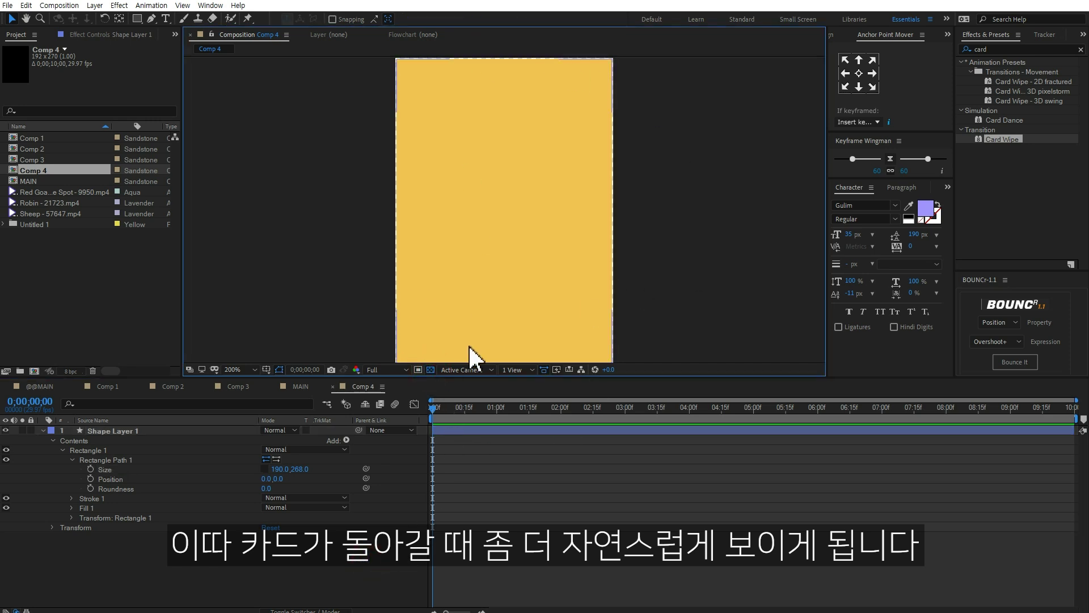
pyautogui.moveTo(267, 493); pyautogui.dragTo(294, 493)
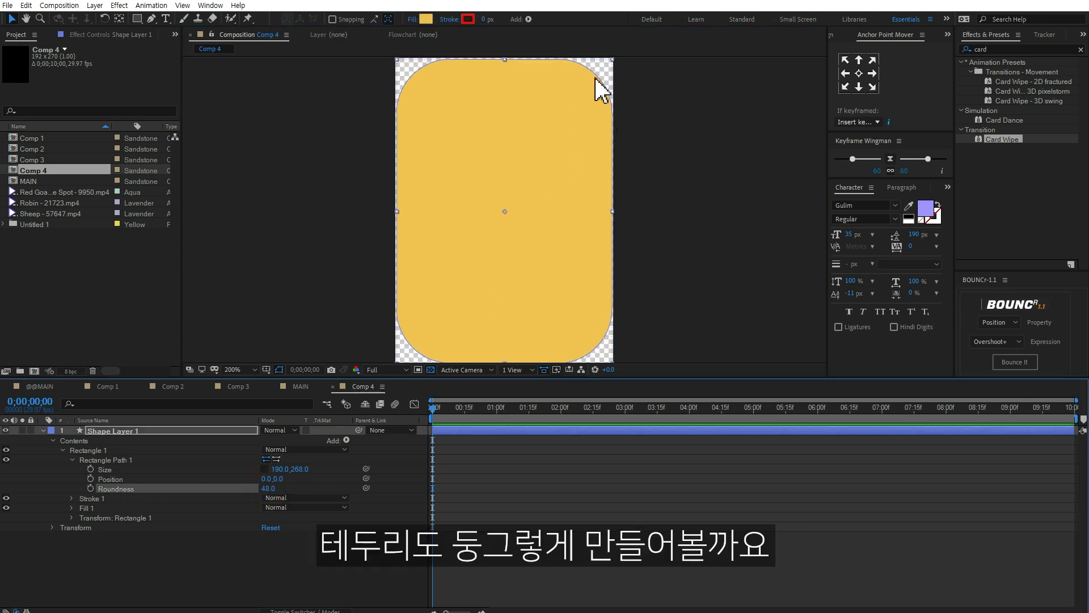
pyautogui.moveTo(268, 488); pyautogui.dragTo(248, 488)
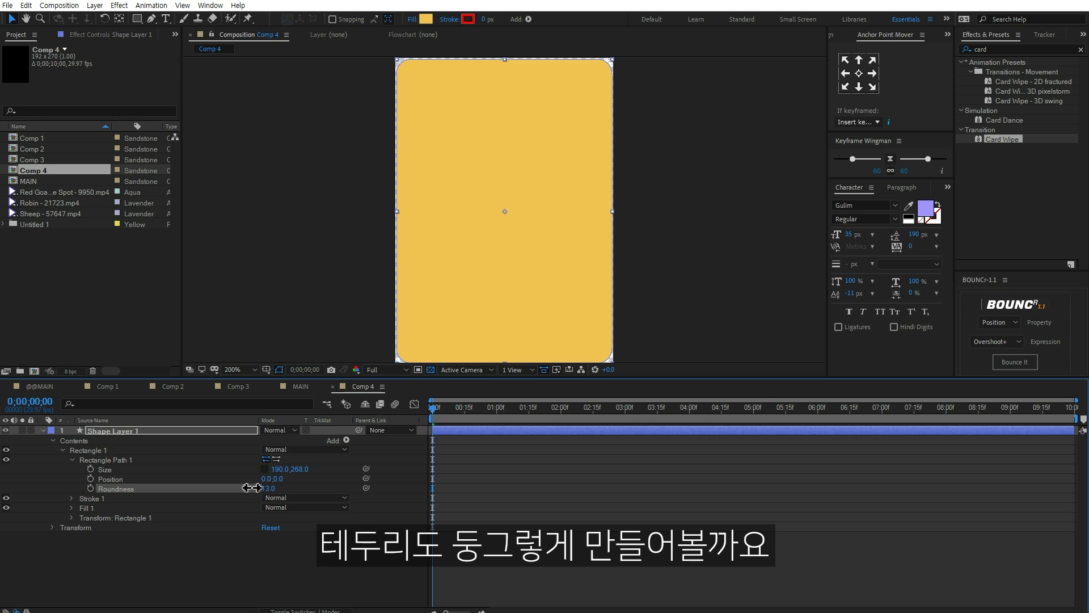
pyautogui.click(301, 562)
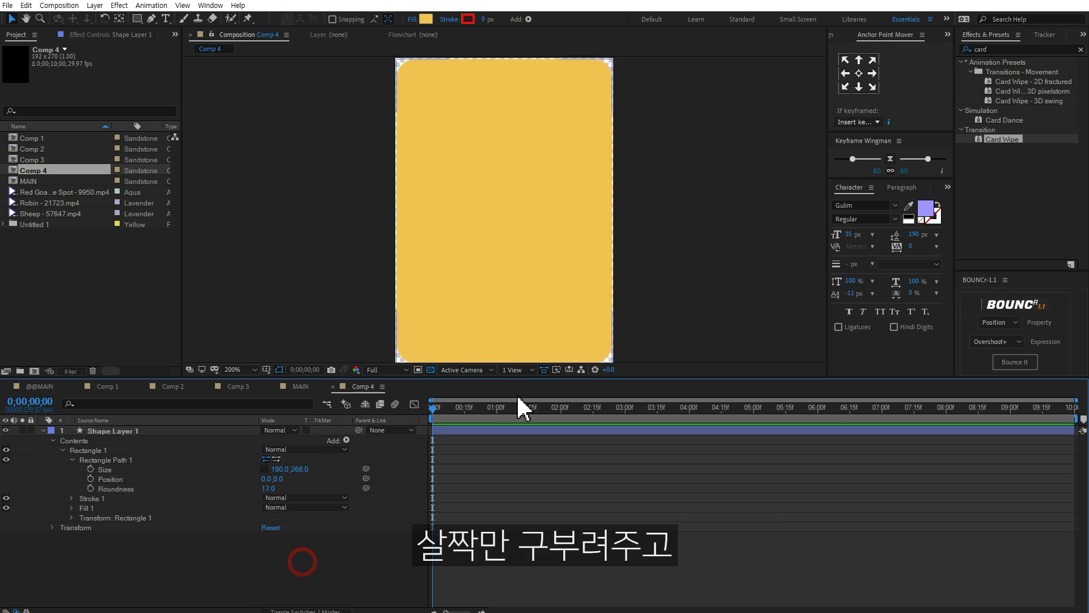
pyautogui.press(',')
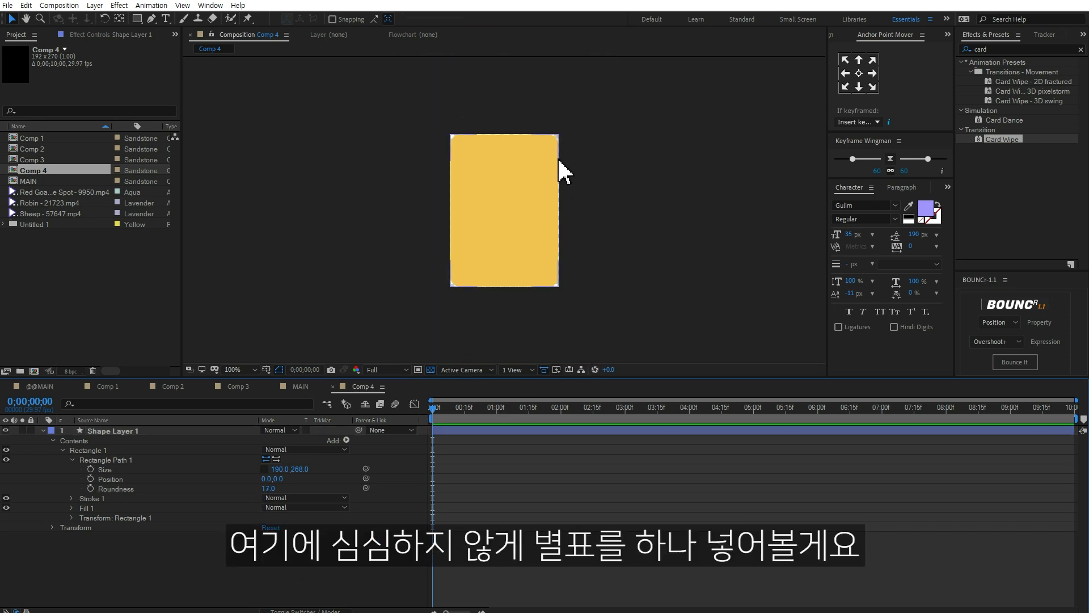
# Step: Draw a small star on a new shape layer in the middle of the card and fill it with light yellow FFDB86
pyautogui.moveTo(136, 19); pyautogui.dragTo(204, 73)
pyautogui.moveTo(482, 188)
pyautogui.mouseDown()
pyautogui.moveTo(495, 208)
pyautogui.moveTo(509, 202)
pyautogui.mouseUp()
pyautogui.press('v')
pyautogui.click(425, 19)
pyautogui.click(785, 243)
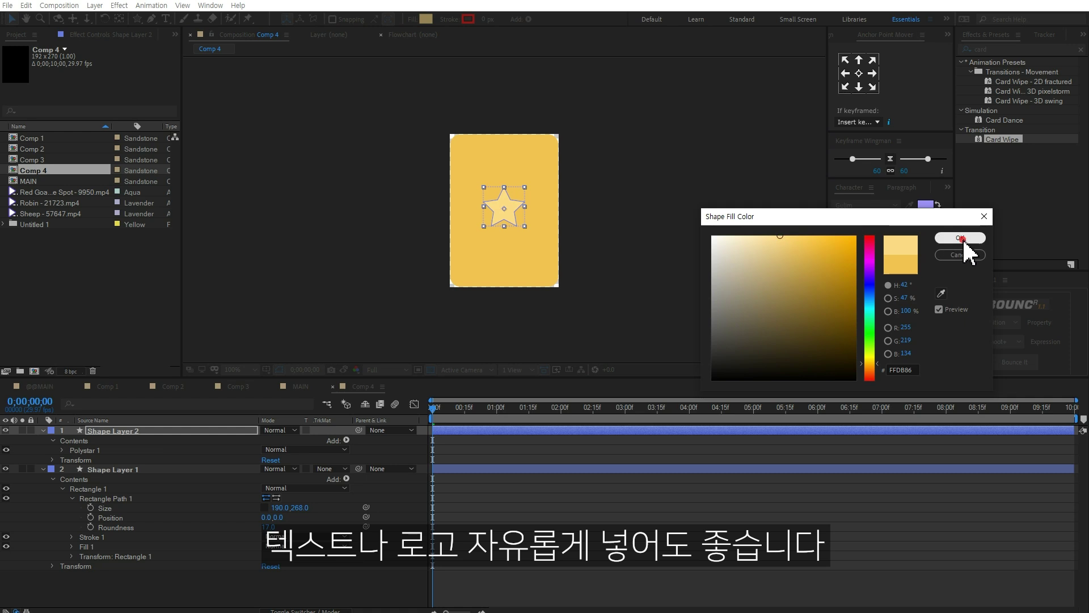
pyautogui.click(960, 238)
# Step: Scale the star layer up to 162% and keep it centred on the card
pyautogui.press('s')
pyautogui.moveTo(284, 441); pyautogui.dragTo(319, 441)
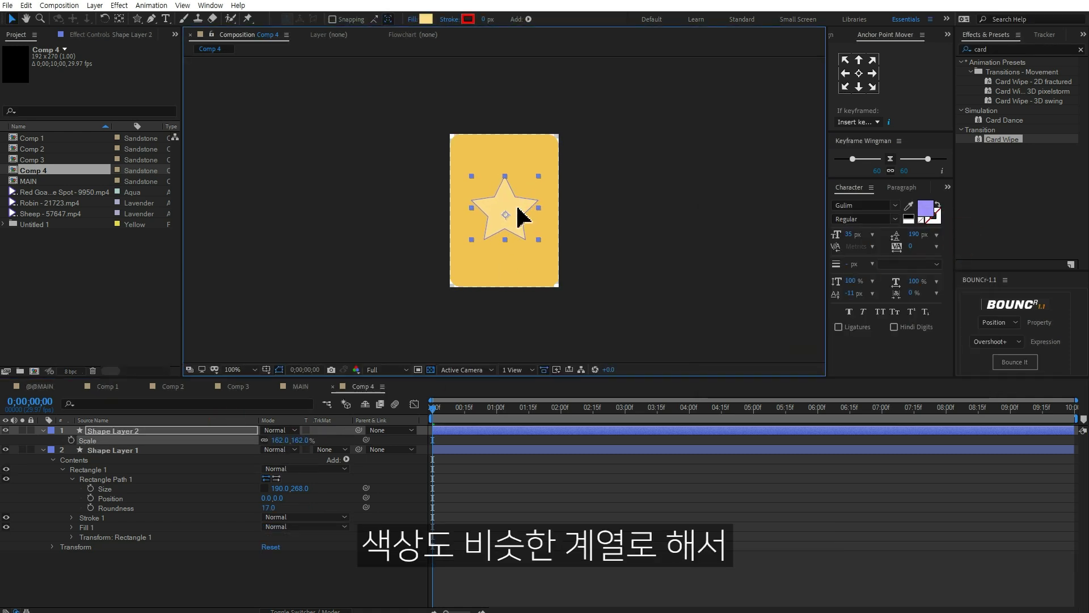
pyautogui.click(275, 582)
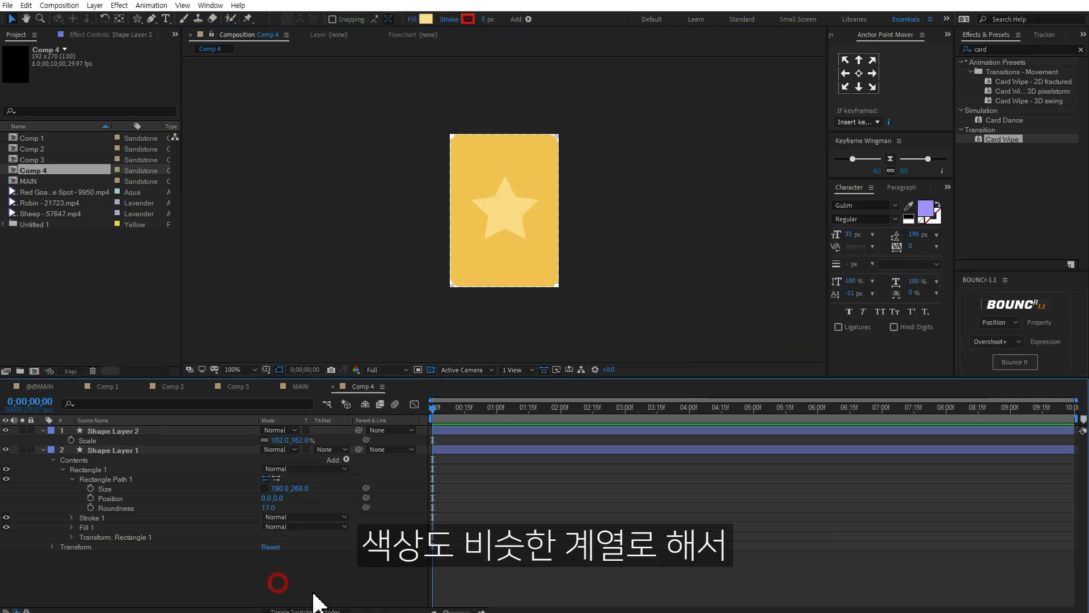
# Step: Find the CC Light Sweep effect and apply it to the rectangle layer, Shape Layer 1
pyautogui.click(44, 450)
pyautogui.click(131, 450)
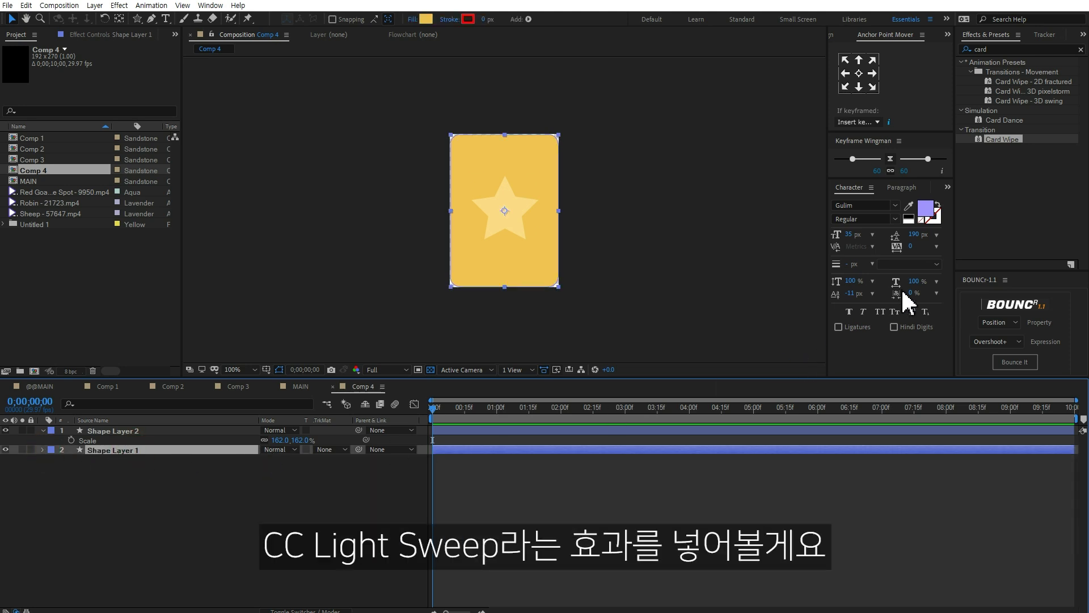
pyautogui.click(1000, 50)
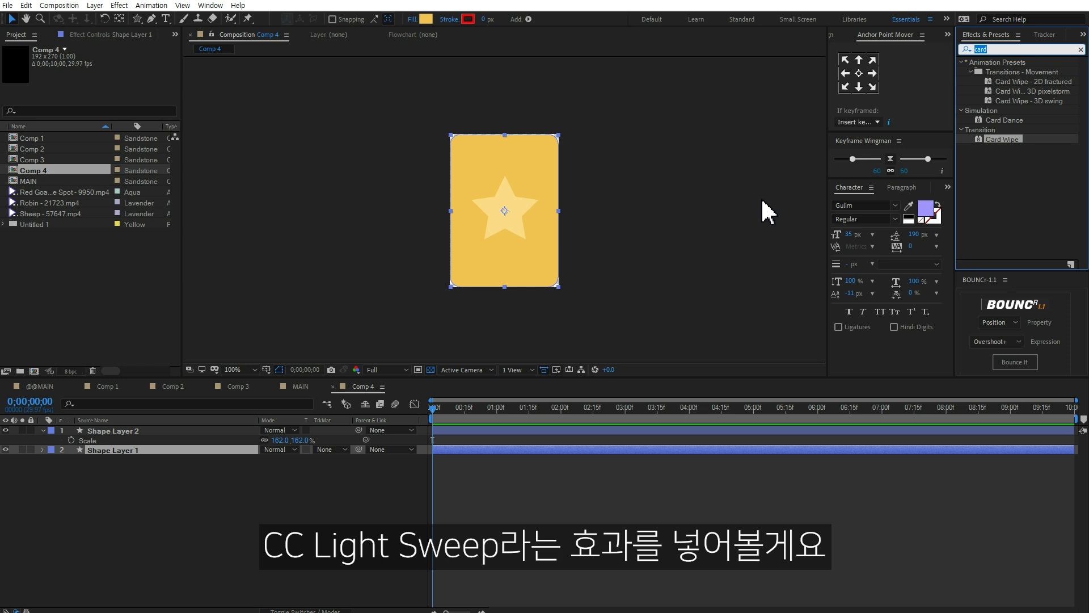
pyautogui.write('swe')
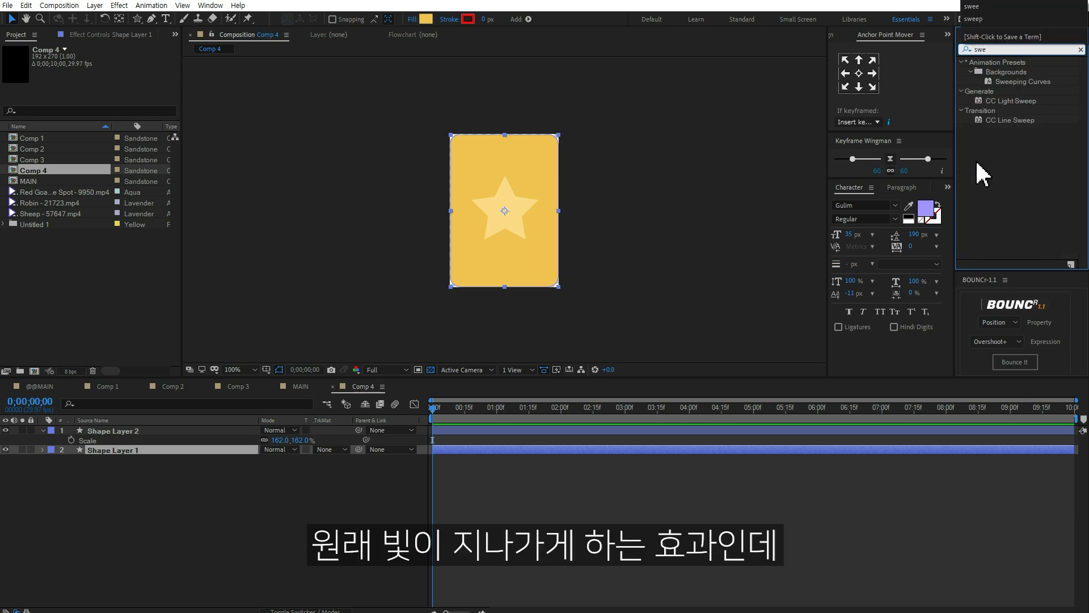
pyautogui.doubleClick(1007, 101)
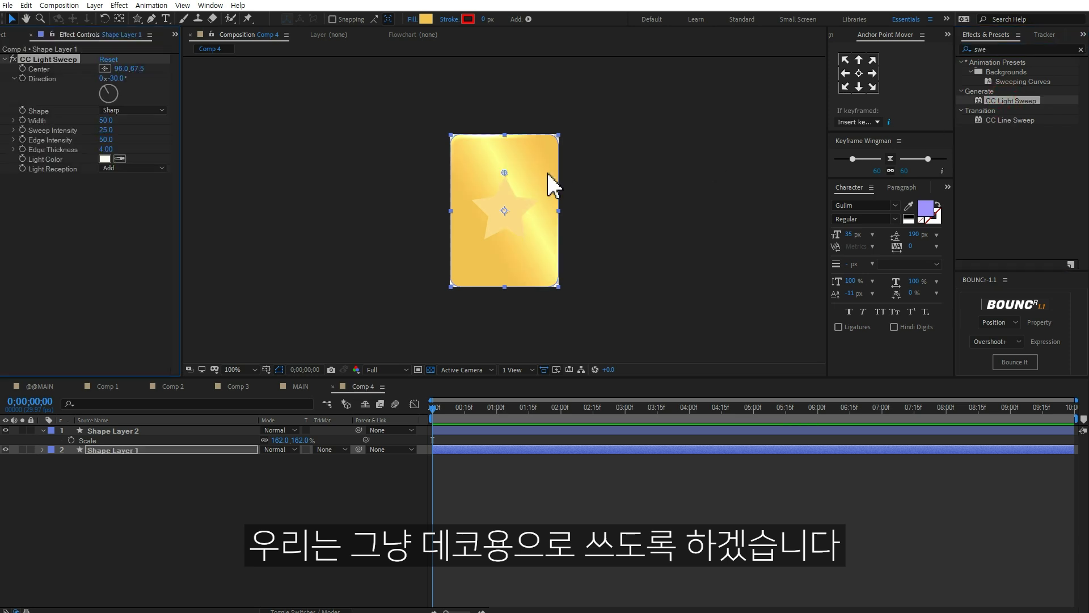
# Step: Set the light sweep's Center to 92, 134.5 and its Direction to 46°
pyautogui.moveTo(503, 173); pyautogui.dragTo(503, 199)
pyautogui.moveTo(115, 80); pyautogui.dragTo(141, 119)
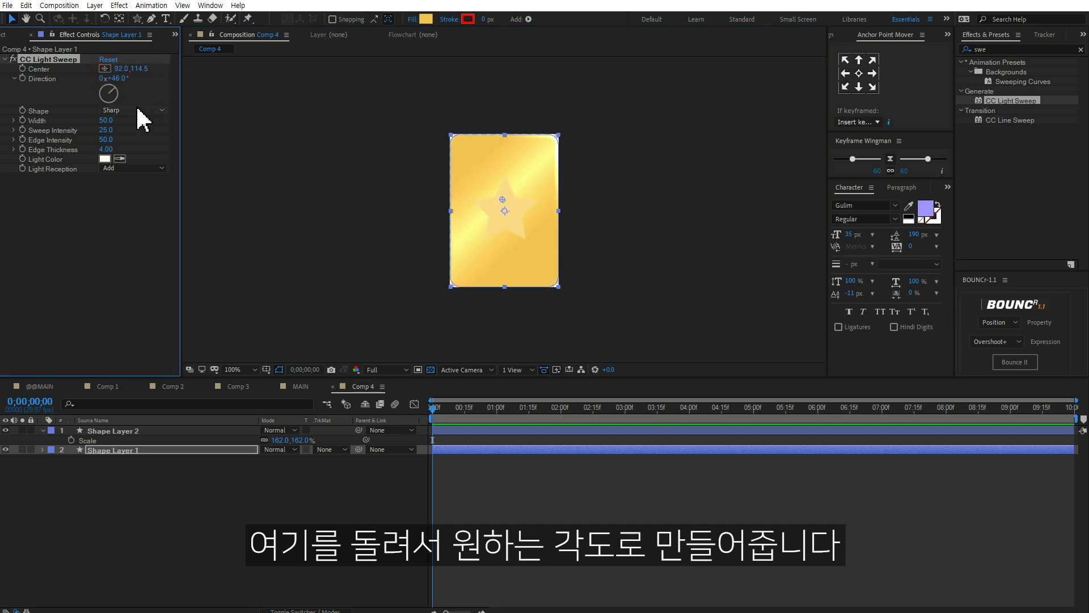
pyautogui.moveTo(139, 69); pyautogui.dragTo(150, 70)
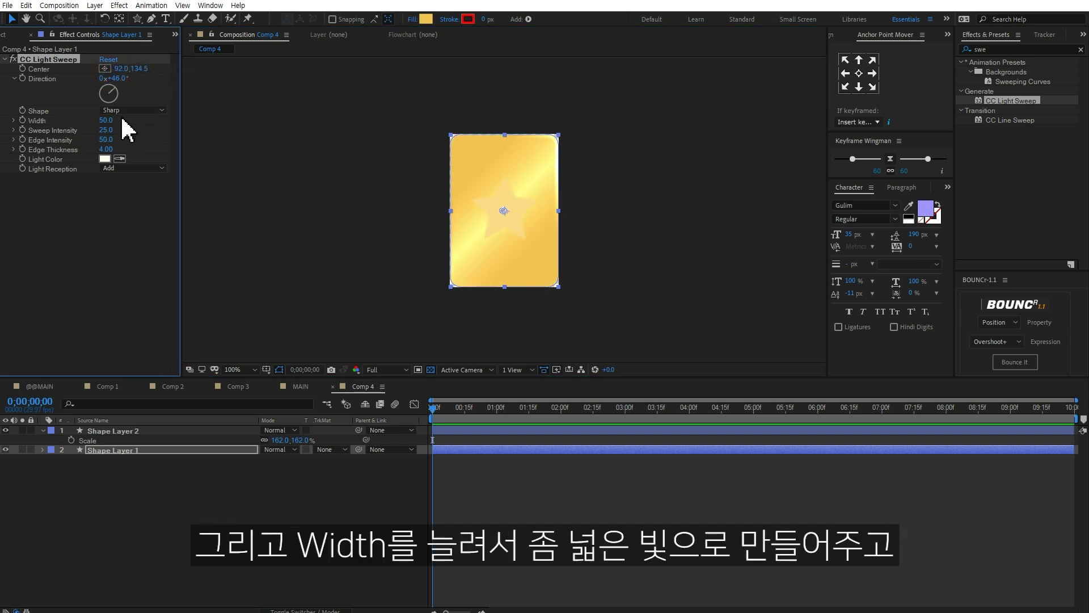
# Step: Set the light sweep's Shape to Smooth, Width to 29, Sweep Intensity to 10, Edge Intensity to 18 and Edge Thickness to 2.7
pyautogui.moveTo(108, 121); pyautogui.dragTo(132, 119)
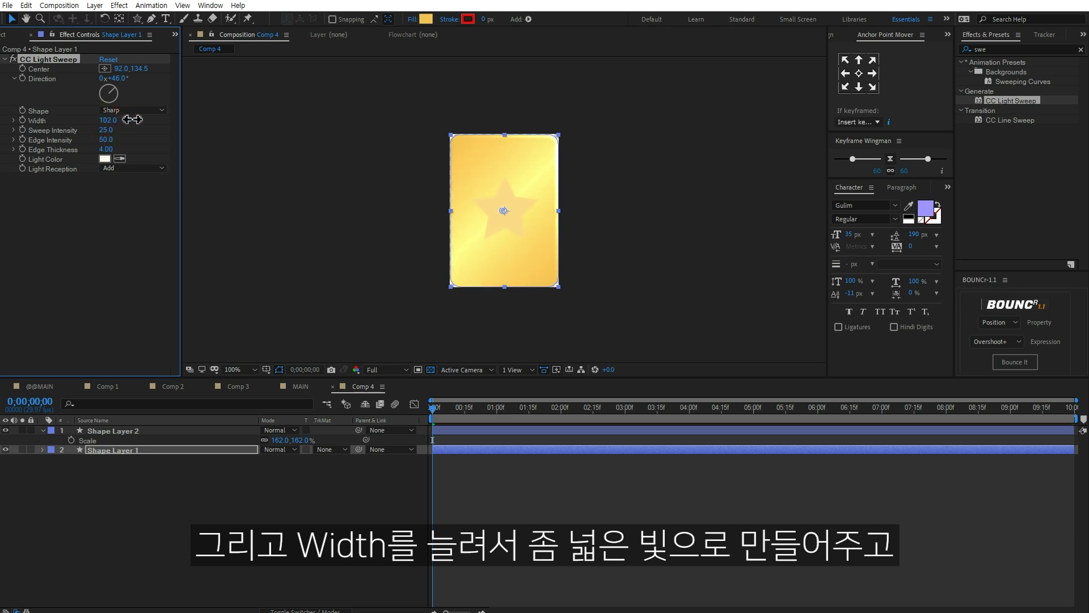
pyautogui.moveTo(104, 131); pyautogui.dragTo(89, 133)
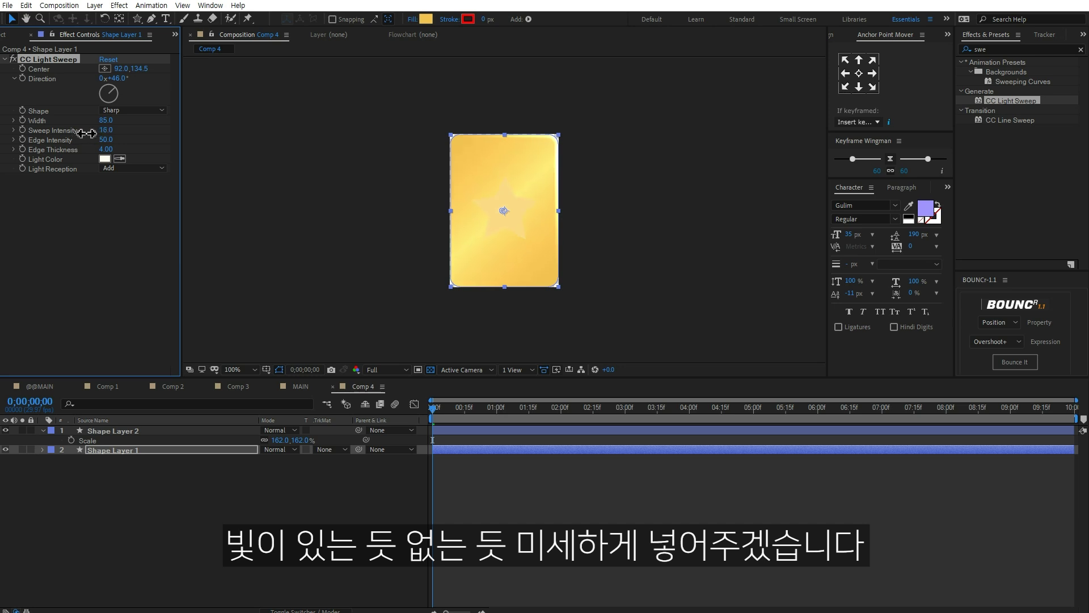
pyautogui.moveTo(84, 134); pyautogui.dragTo(87, 116)
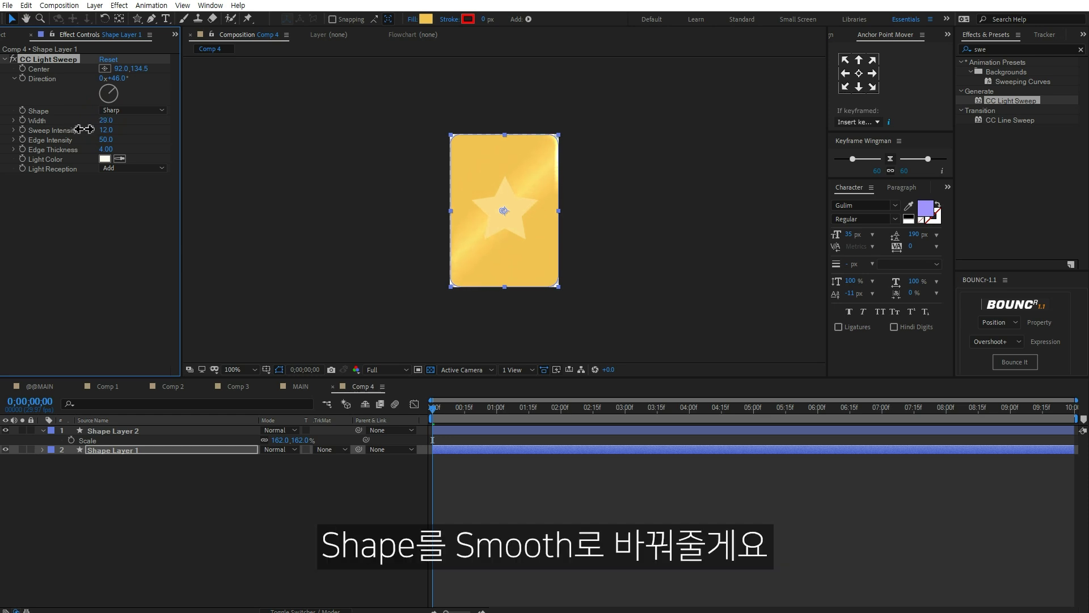
pyautogui.click(135, 110)
pyautogui.click(131, 138)
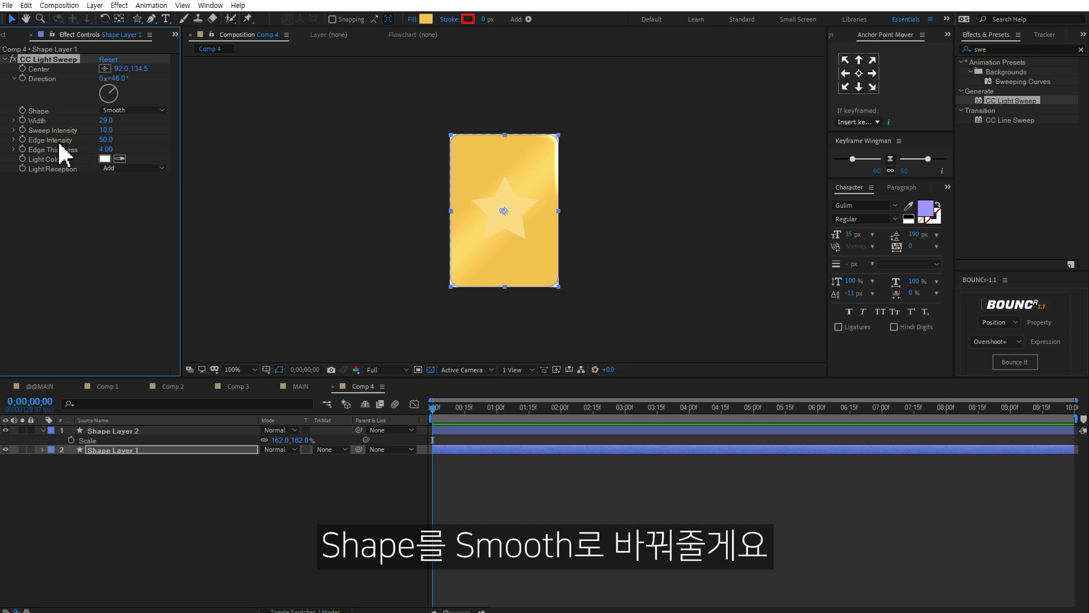
pyautogui.moveTo(104, 139); pyautogui.dragTo(122, 156)
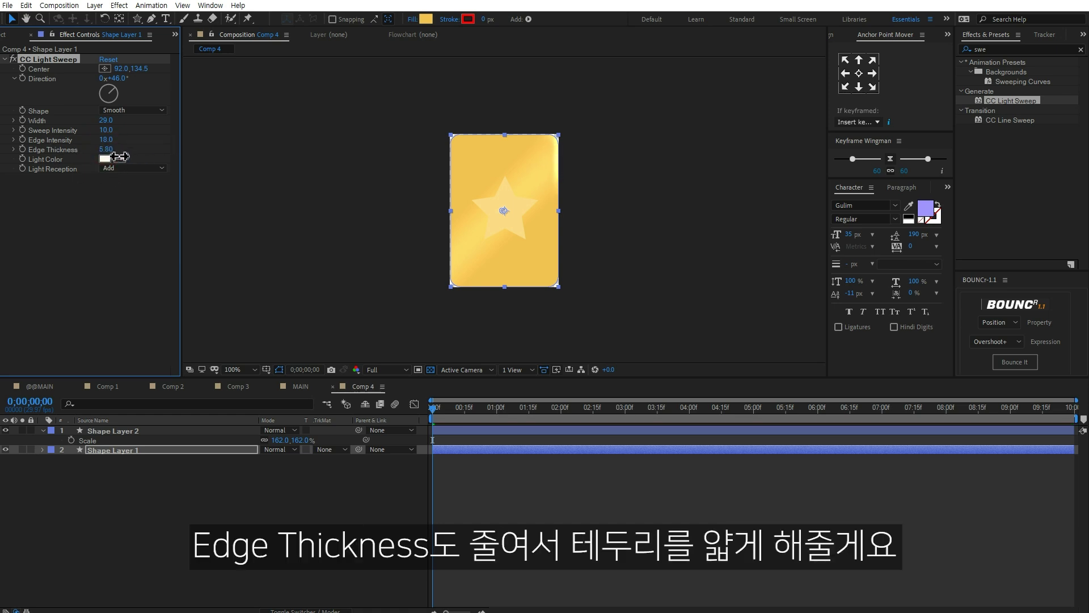
pyautogui.click(369, 530)
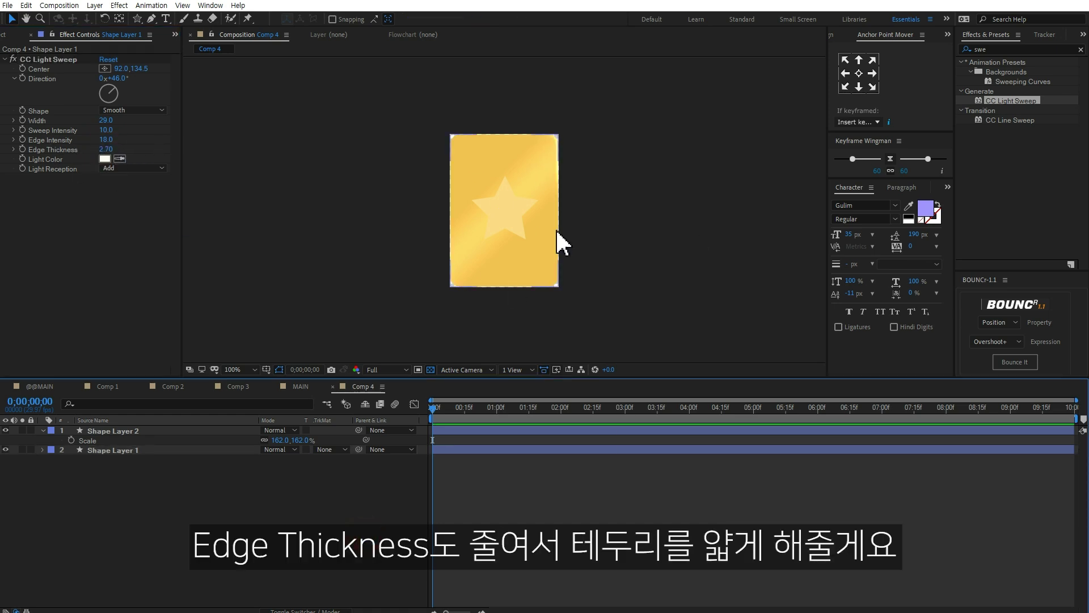
# Step: Lighten the star's fill to a paler yellow
pyautogui.click(522, 207)
pyautogui.click(426, 19)
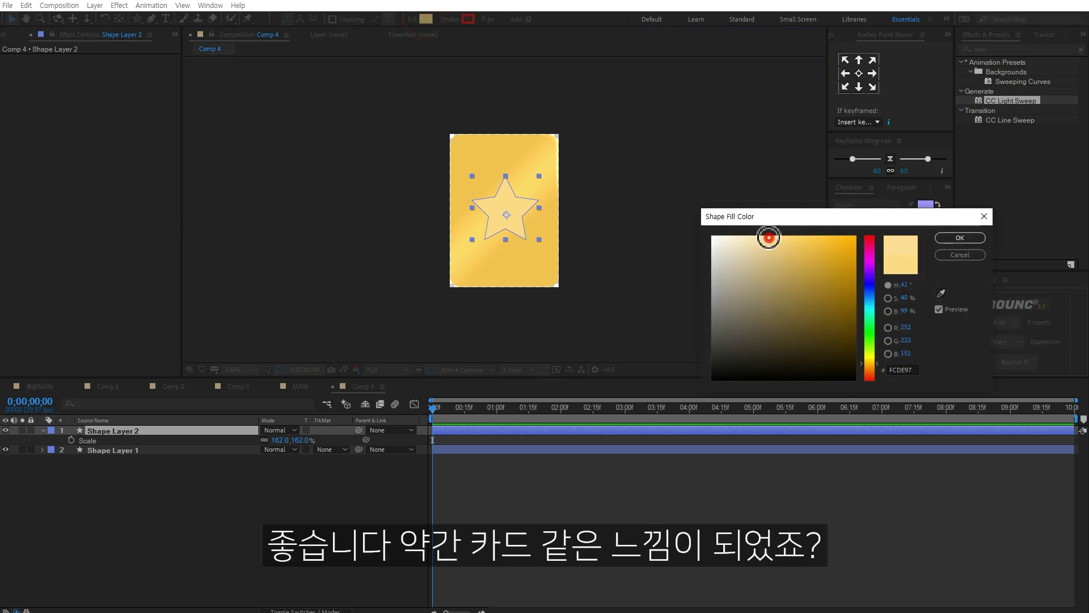
pyautogui.click(962, 238)
pyautogui.click(347, 518)
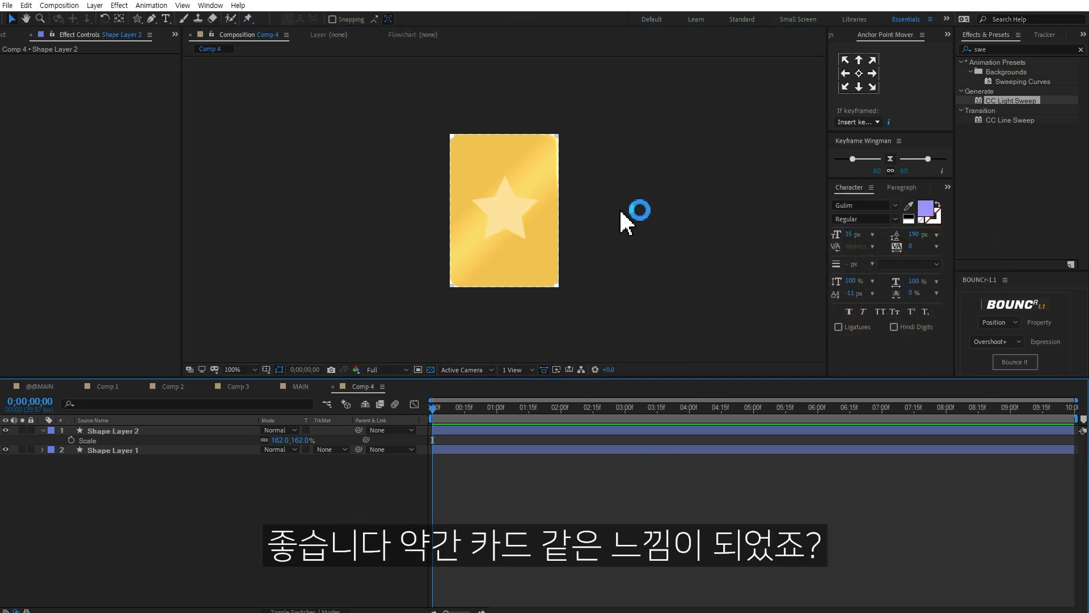
# Step: In Comp 2, delete the goat video layer and add Comp 4 as its replacement
pyautogui.click(173, 387)
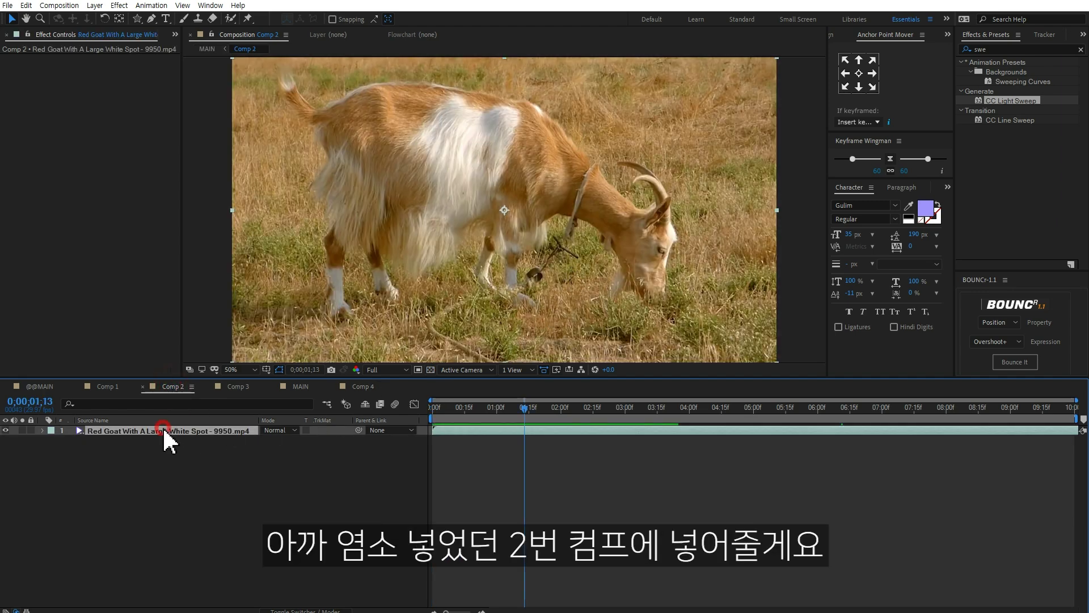
pyautogui.press('Delete')
pyautogui.click(17, 35)
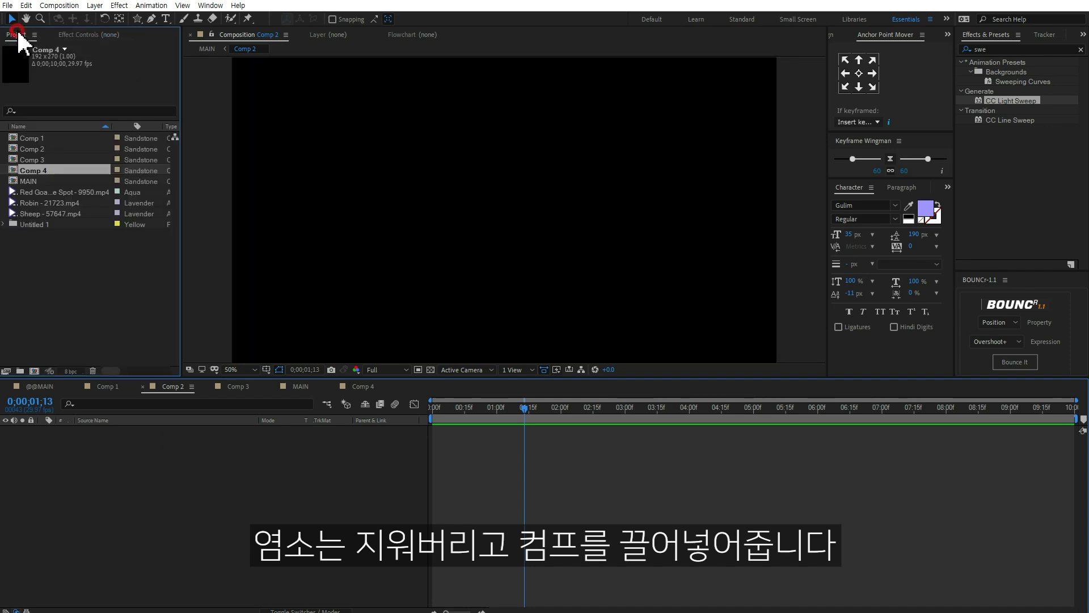
pyautogui.moveTo(37, 177); pyautogui.dragTo(216, 477)
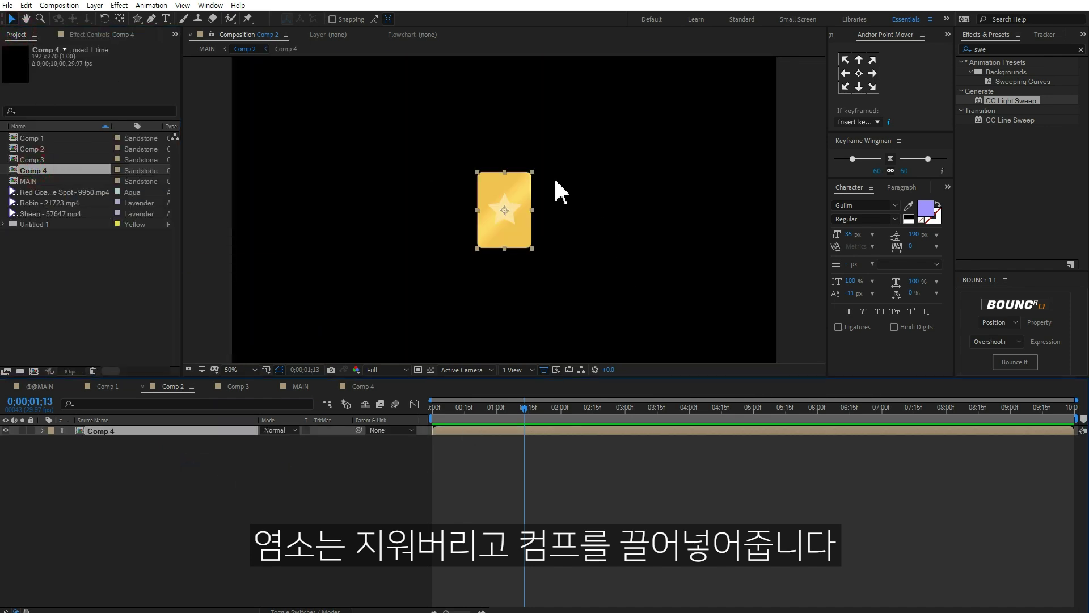
# Step: Find the Motion Tile effect and apply it to the Comp 4 layer
pyautogui.click(981, 49)
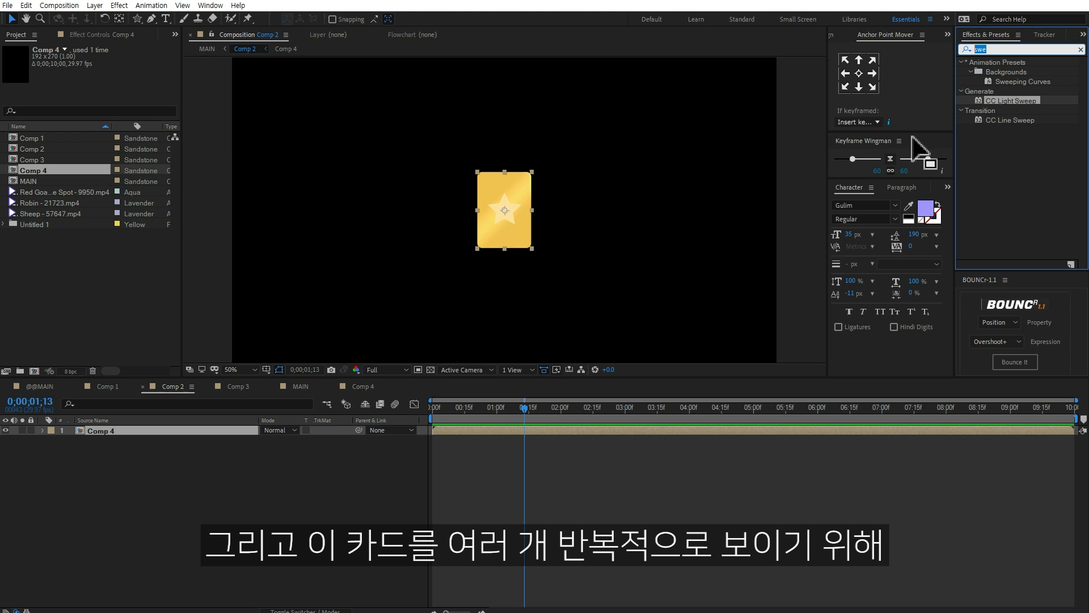
pyautogui.write('motion t')
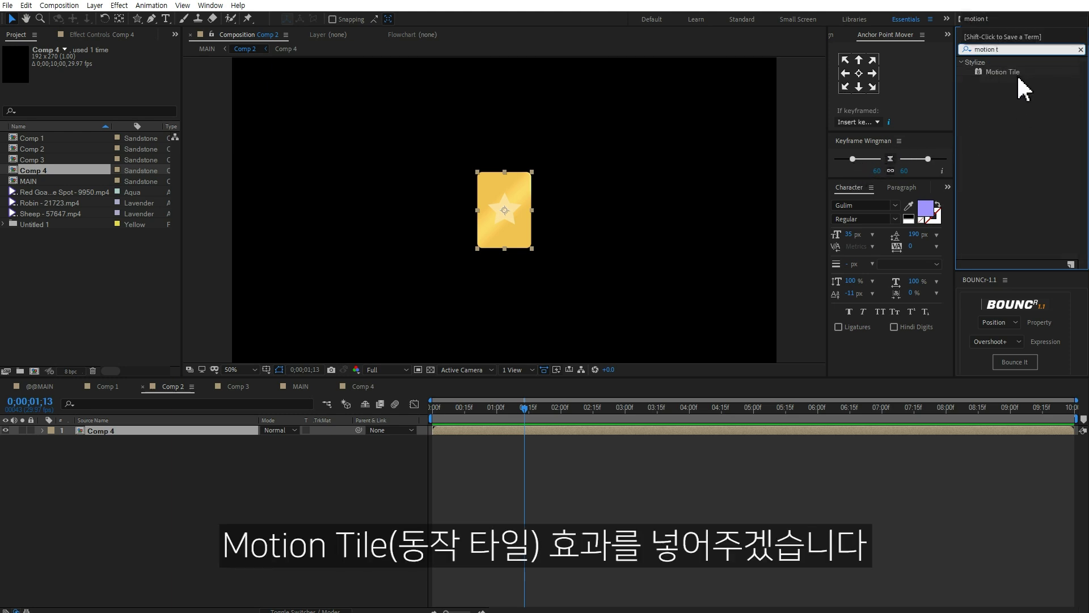
pyautogui.doubleClick(1004, 74)
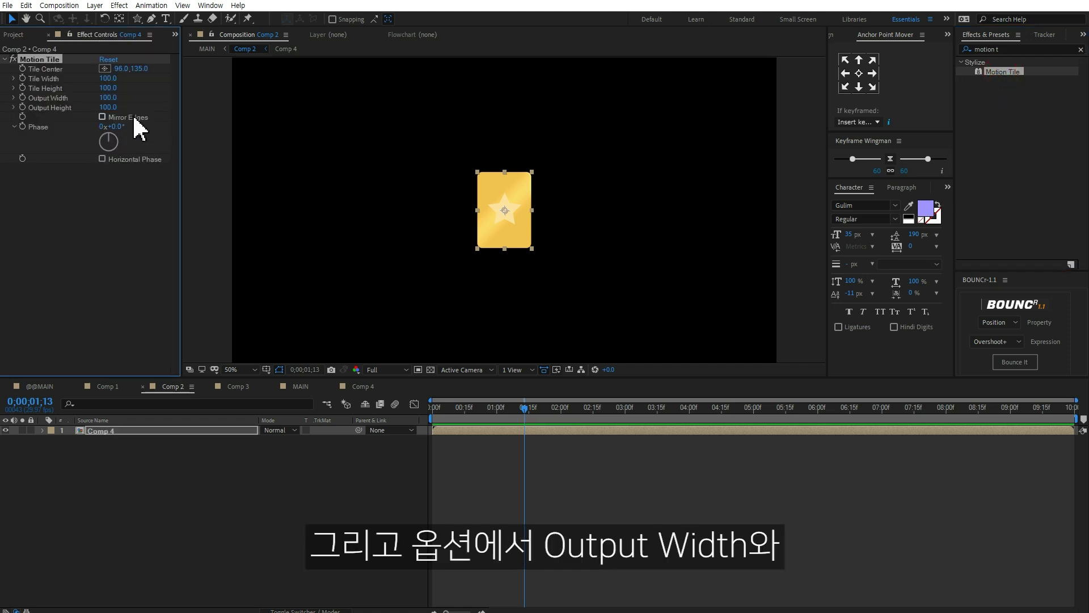
# Step: Set the Motion Tile's Output Width to 1220 and Output Height to 730 so the cards fill the frame
pyautogui.moveTo(108, 97); pyautogui.dragTo(137, 100)
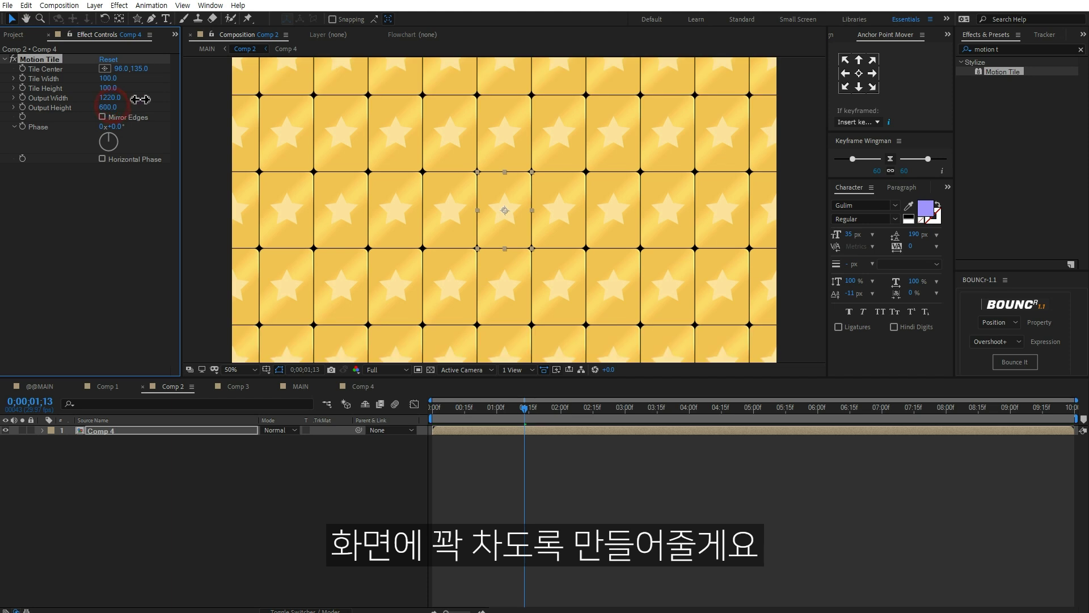
pyautogui.scroll(-1, 577, 195)
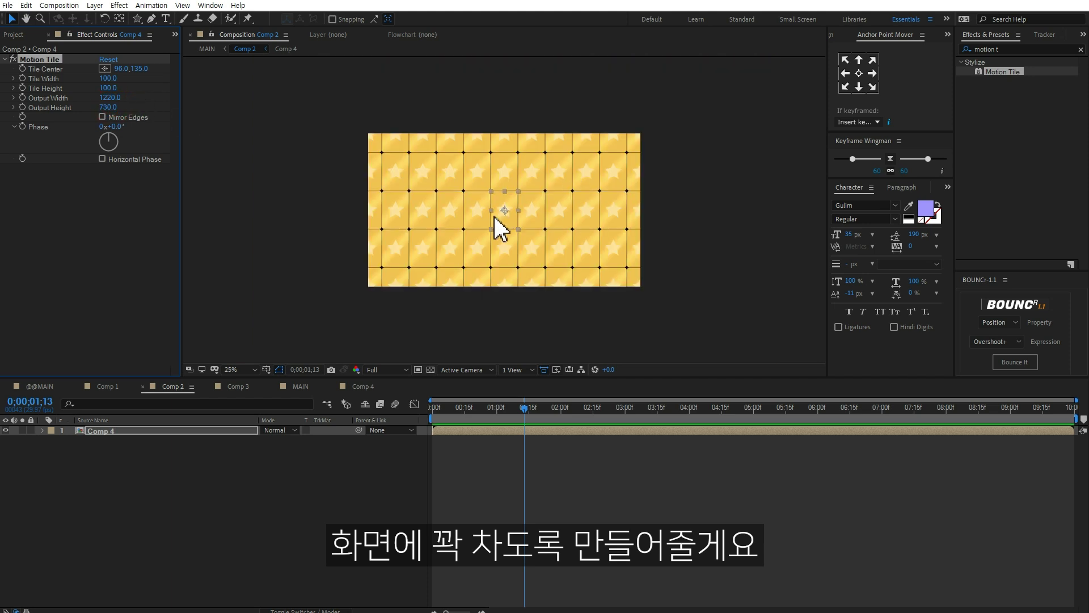
pyautogui.scroll(1, 505, 224)
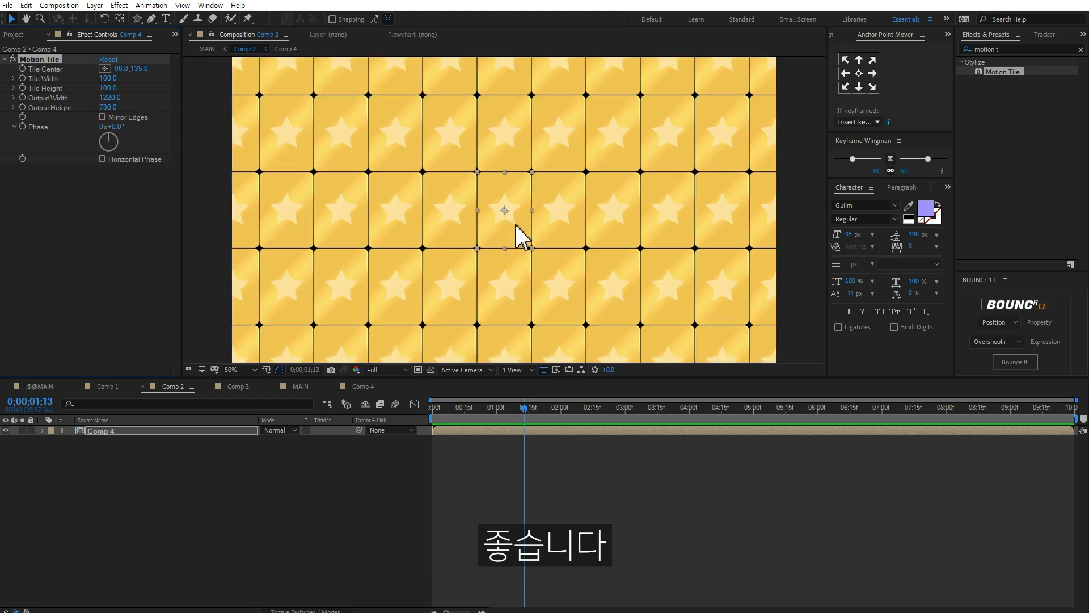
# Step: Move the Comp 4 layer to about 1056, 672 so that whole cards line up with the frame's edges
pyautogui.moveTo(517, 216); pyautogui.dragTo(546, 252)
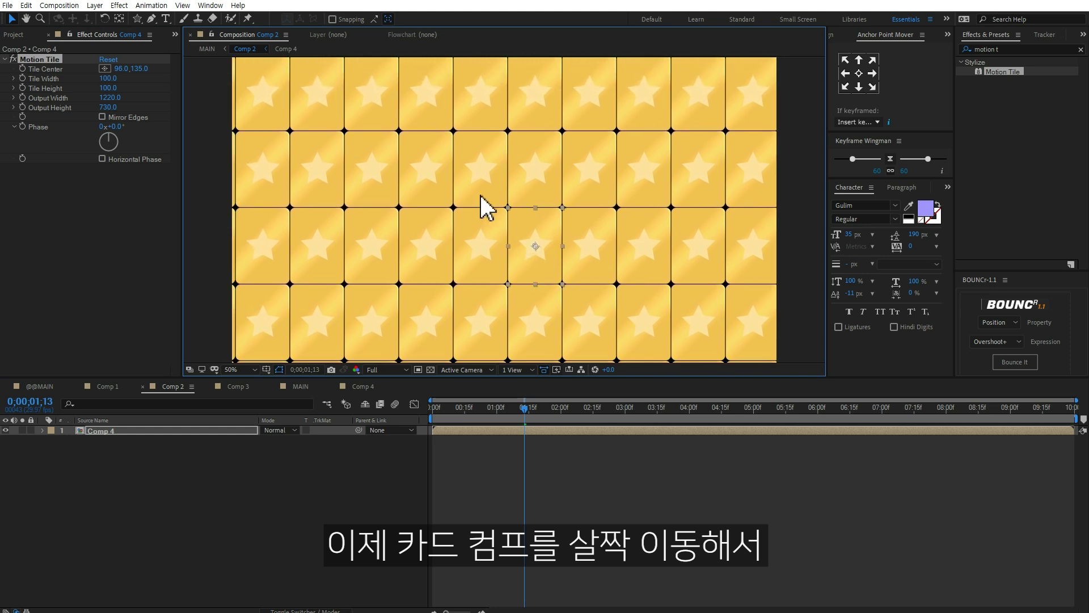
pyautogui.scroll(1, 518, 236)
pyautogui.click(552, 300)
pyautogui.moveTo(551, 299); pyautogui.dragTo(548, 301)
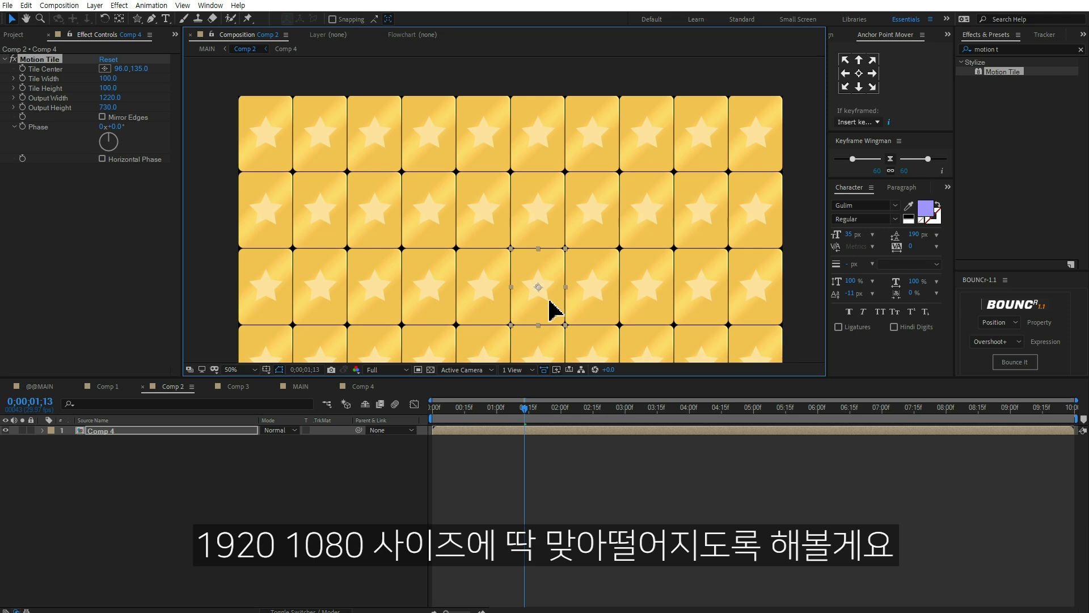
# Step: Reveal the layer's Position, show the transparency grid and fine-tune the Position to 1056, 675
pyautogui.click(238, 431)
pyautogui.press('p')
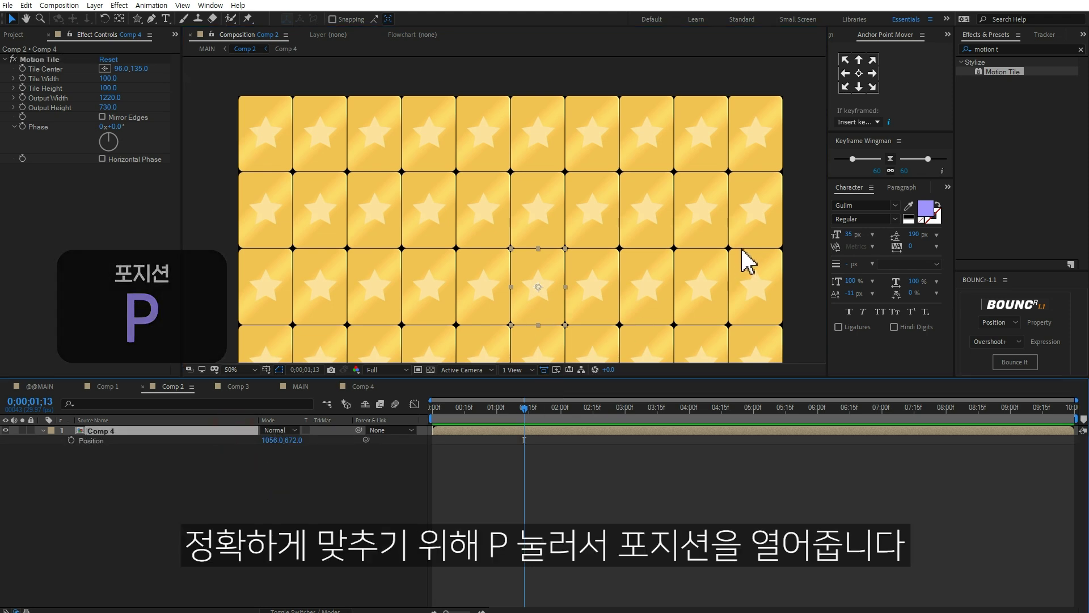
pyautogui.click(430, 370)
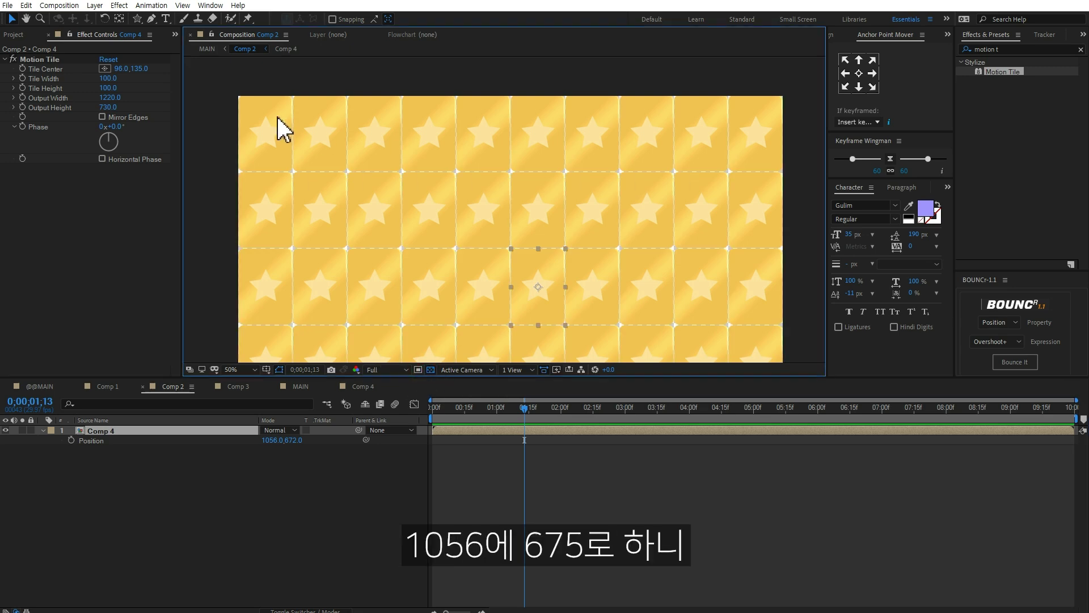
pyautogui.scroll(2, 278, 128)
pyautogui.moveTo(392, 208); pyautogui.dragTo(472, 284)
pyautogui.press('Down')
pyautogui.press('Down')
pyautogui.press('Down')
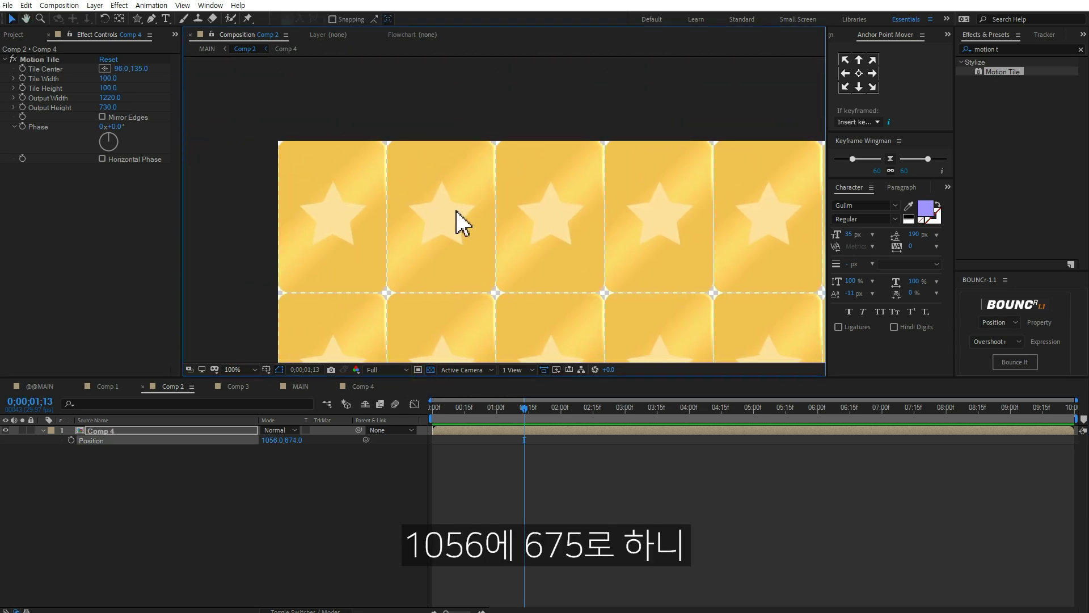
# Step: Check how the tiled cards fit the frame's edges, and hide the transparency grid
pyautogui.moveTo(455, 210); pyautogui.dragTo(309, 231)
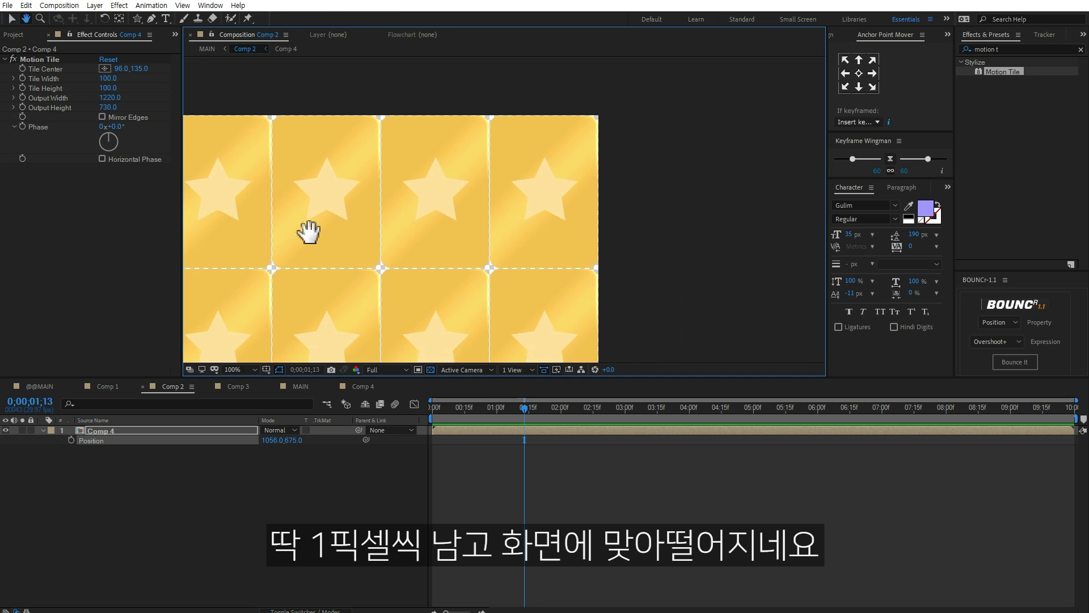
pyautogui.moveTo(624, 278); pyautogui.dragTo(437, 385)
pyautogui.press('v')
pyautogui.scroll(-1, 608, 272)
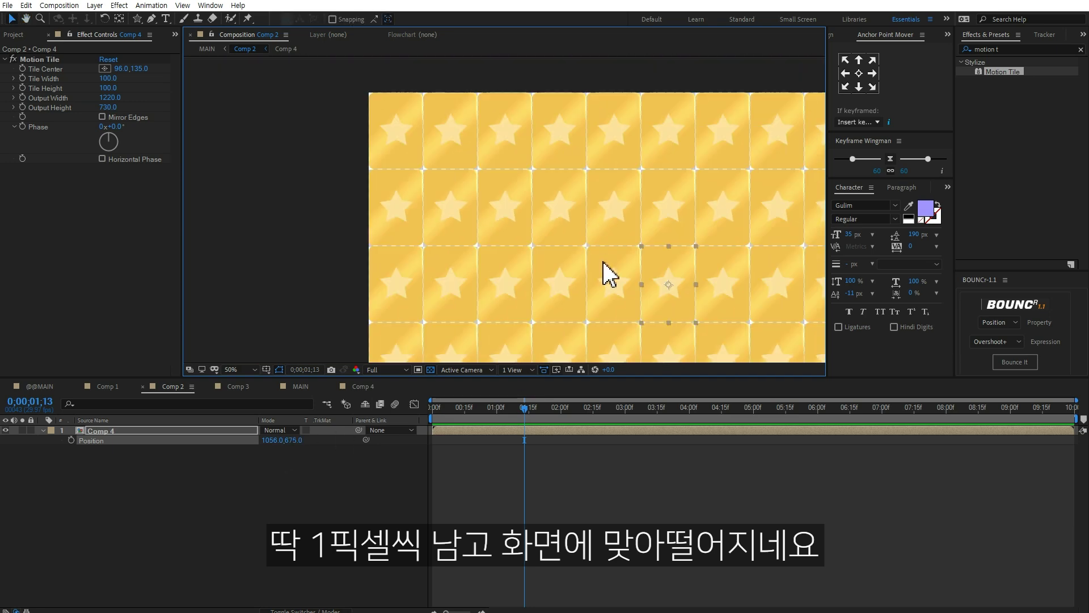
pyautogui.moveTo(714, 280); pyautogui.dragTo(645, 263)
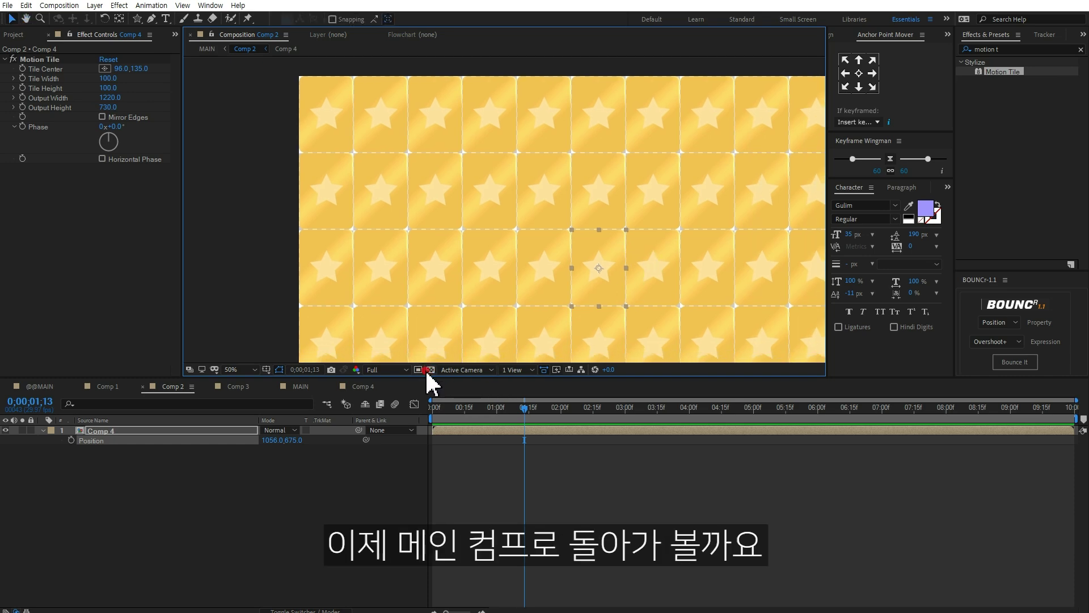
pyautogui.click(429, 370)
# Step: Return to the MAIN composition and scrub through the first transition to compare the flipping pieces with the cards
pyautogui.click(301, 387)
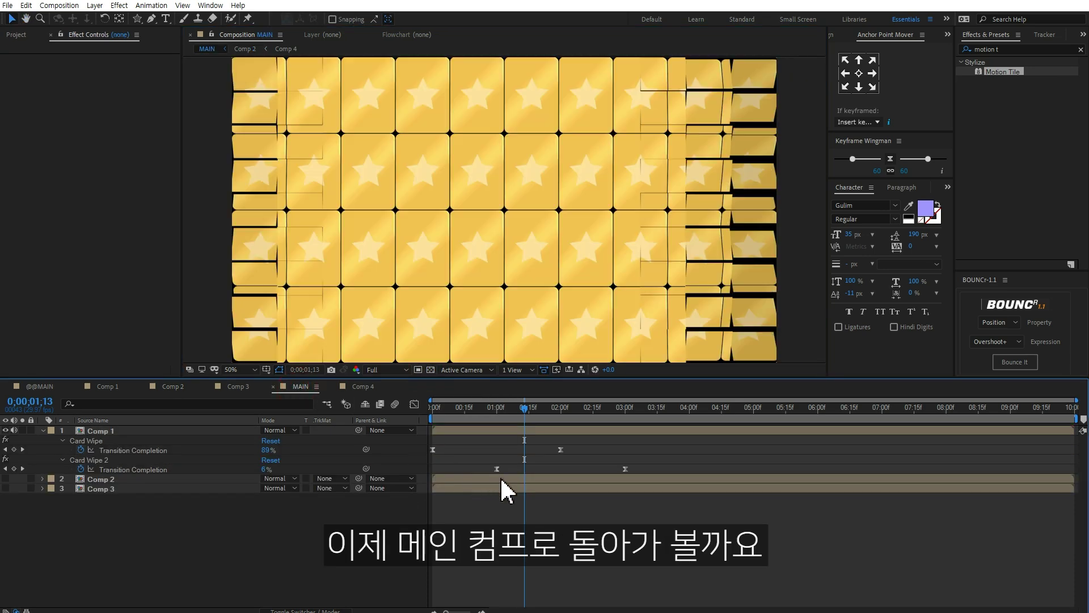
pyautogui.click(462, 407)
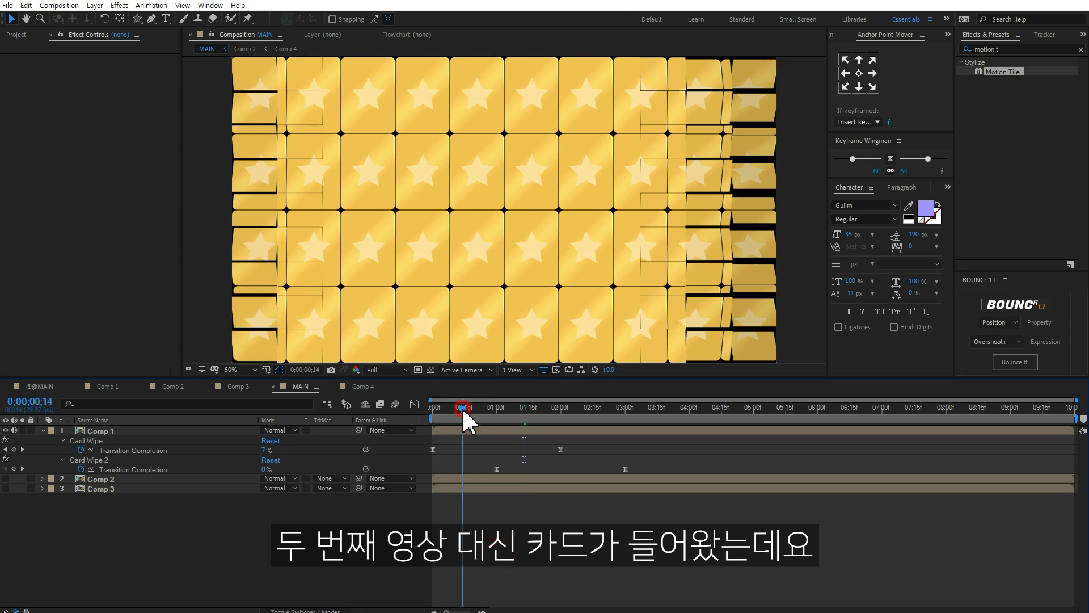
pyautogui.moveTo(461, 407); pyautogui.dragTo(512, 407)
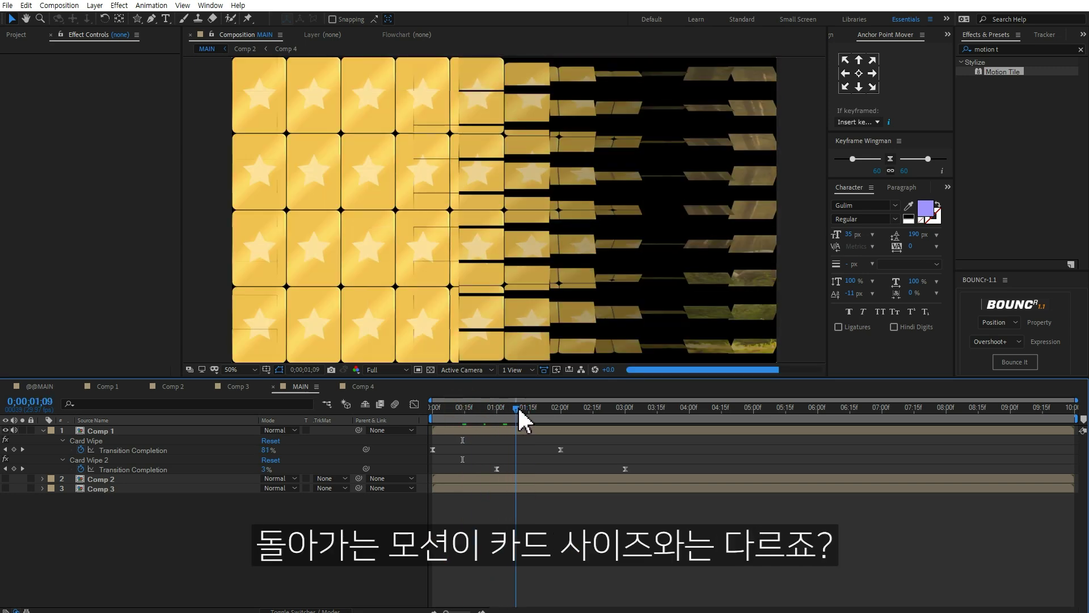
# Step: Set the Comp 1 layer's first Card Wipe to 4 Rows and 10 Columns, and scrub to check the flip
pyautogui.click(17, 34)
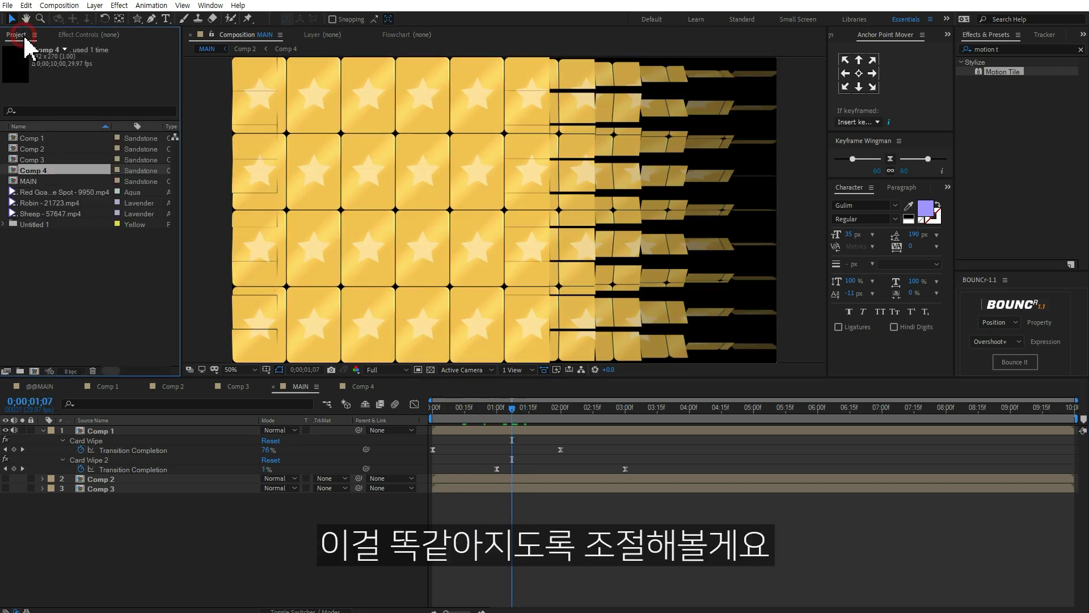
pyautogui.click(503, 432)
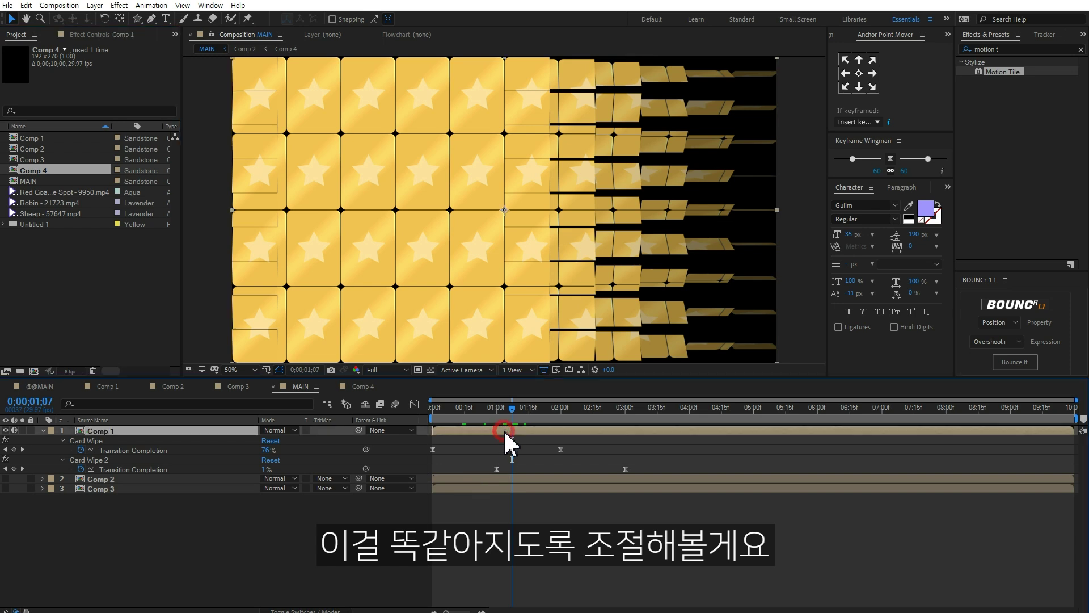
pyautogui.click(91, 34)
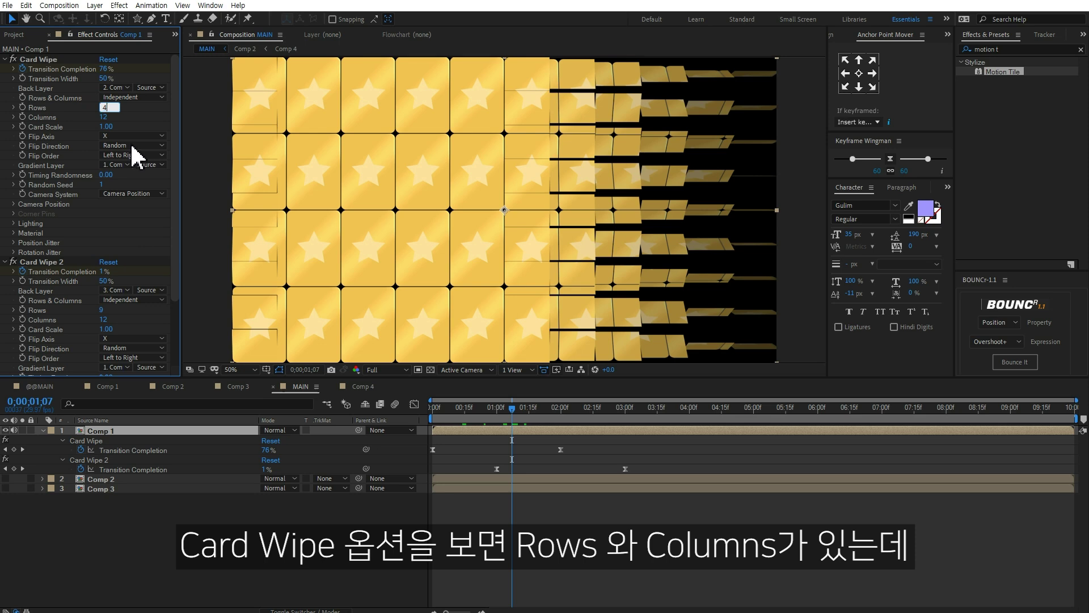
pyautogui.press('Return')
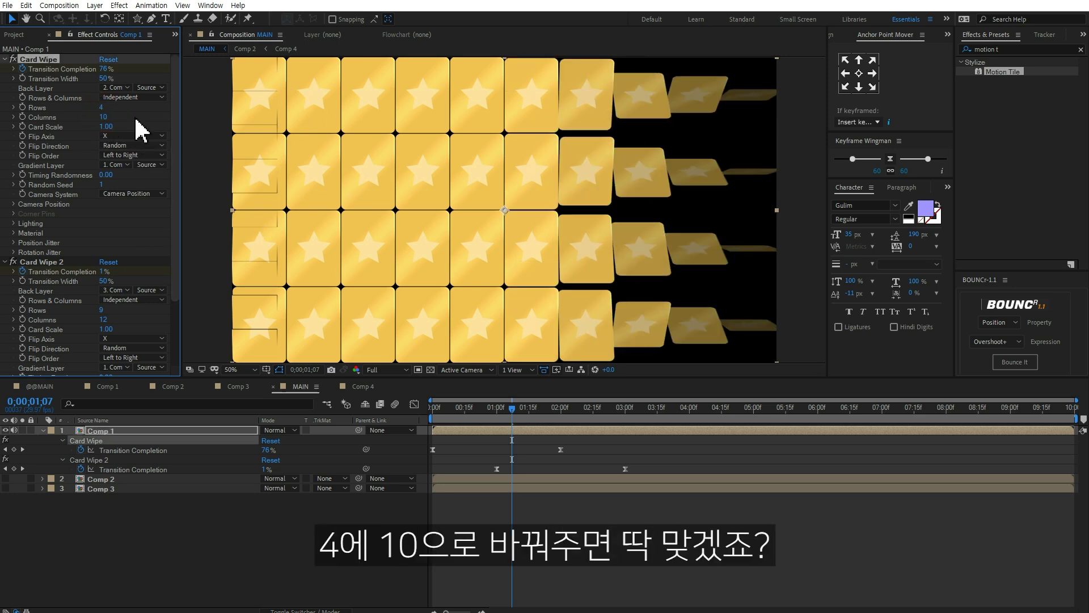
pyautogui.moveTo(515, 408)
pyautogui.mouseDown()
pyautogui.moveTo(482, 408)
pyautogui.moveTo(504, 406)
pyautogui.mouseUp()
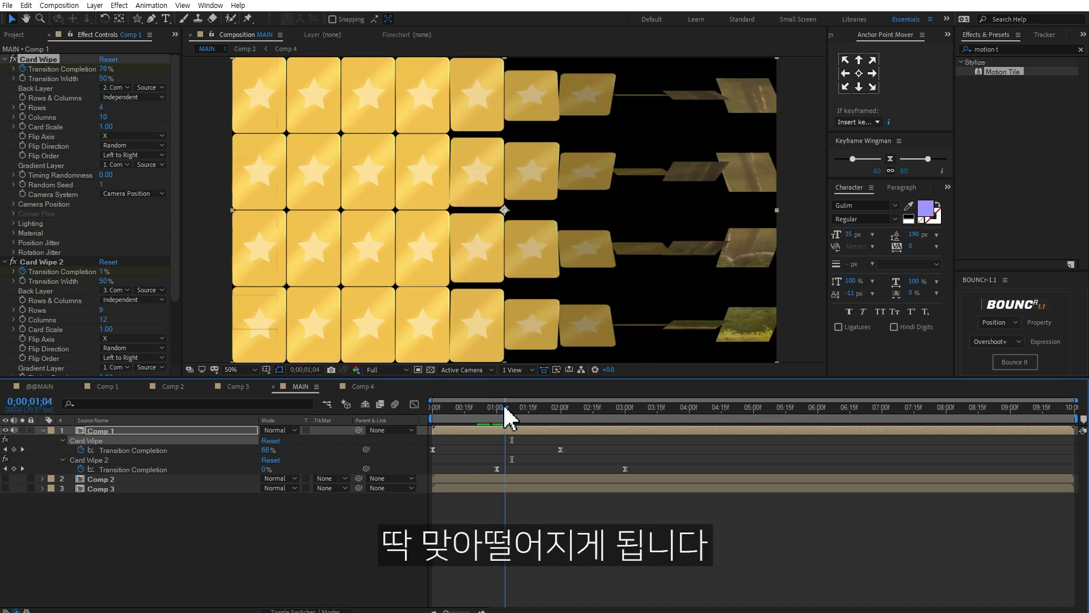
# Step: Set Card Wipe 2 to 4 Rows and 10 Columns
pyautogui.click(102, 311)
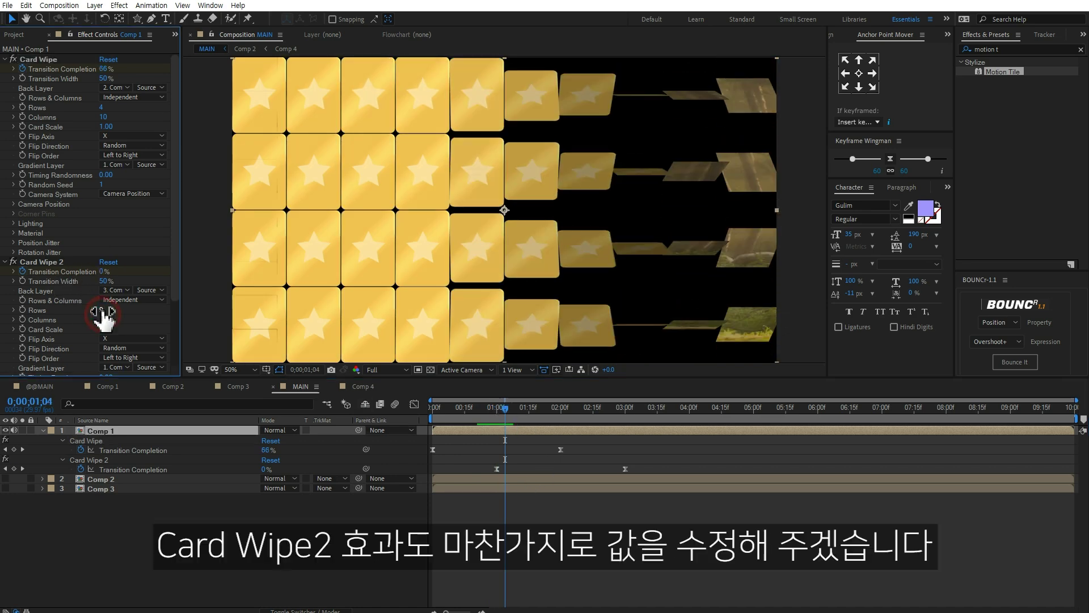
pyautogui.write('4')
pyautogui.press('Tab')
pyautogui.write('10')
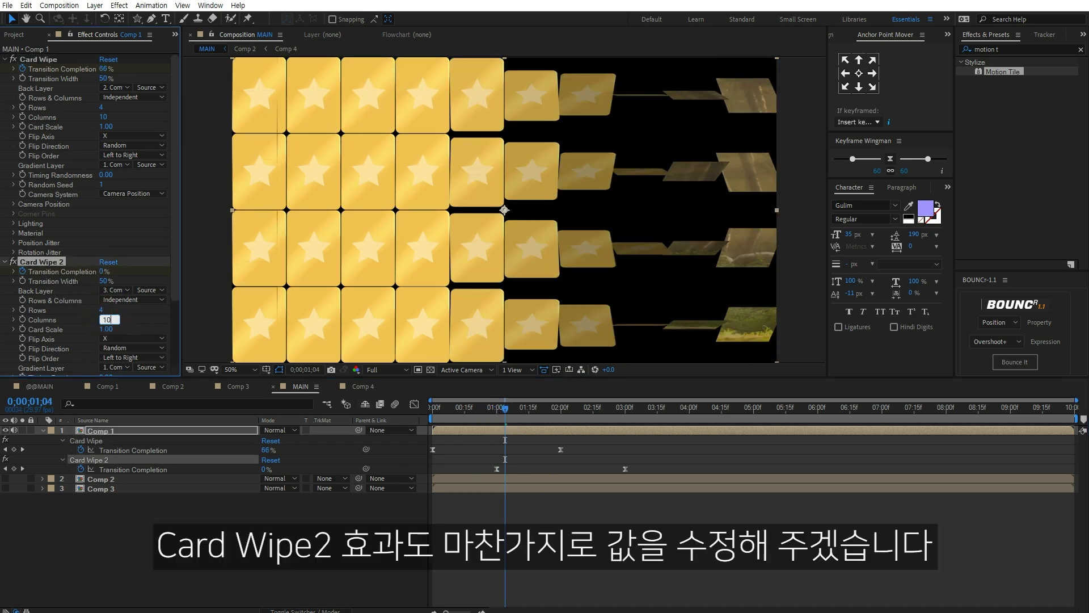
pyautogui.click(142, 317)
# Step: Deselect the layer and play back the card transitions in MAIN
pyautogui.click(622, 557)
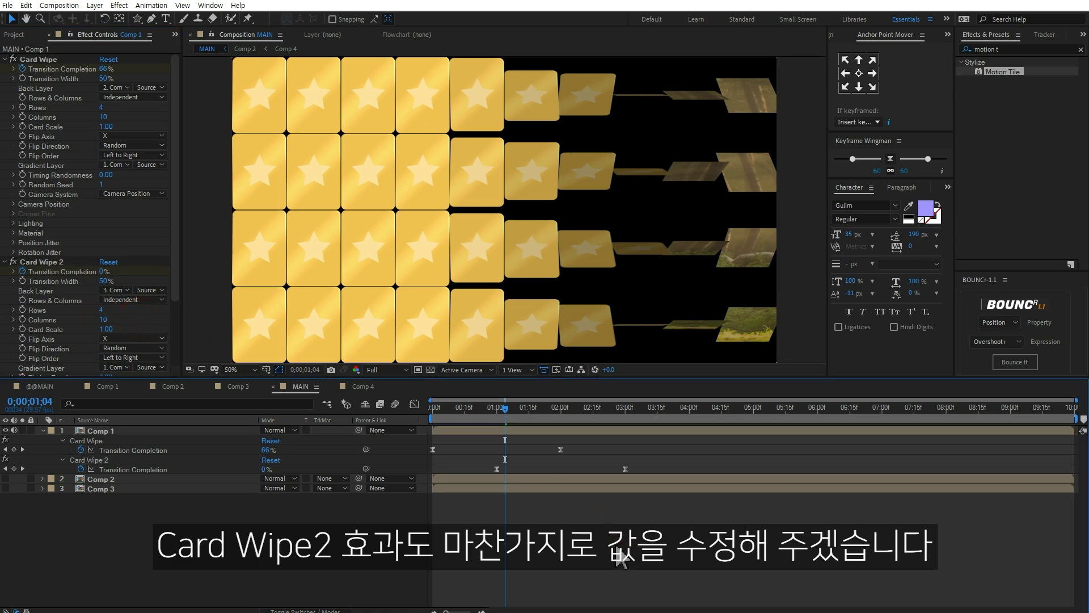
pyautogui.press('space')
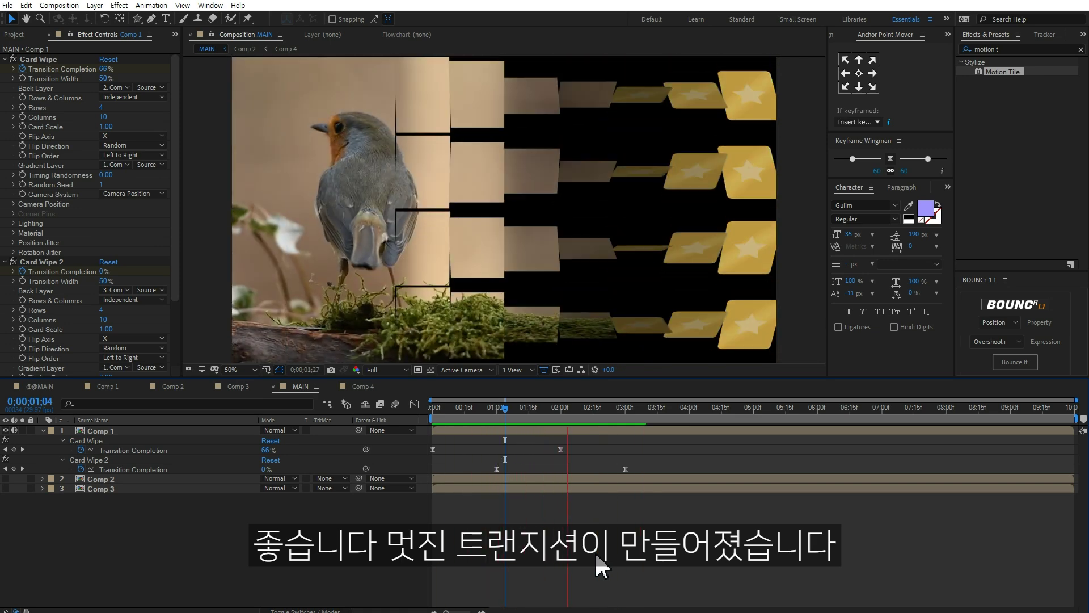
pyautogui.press('space')
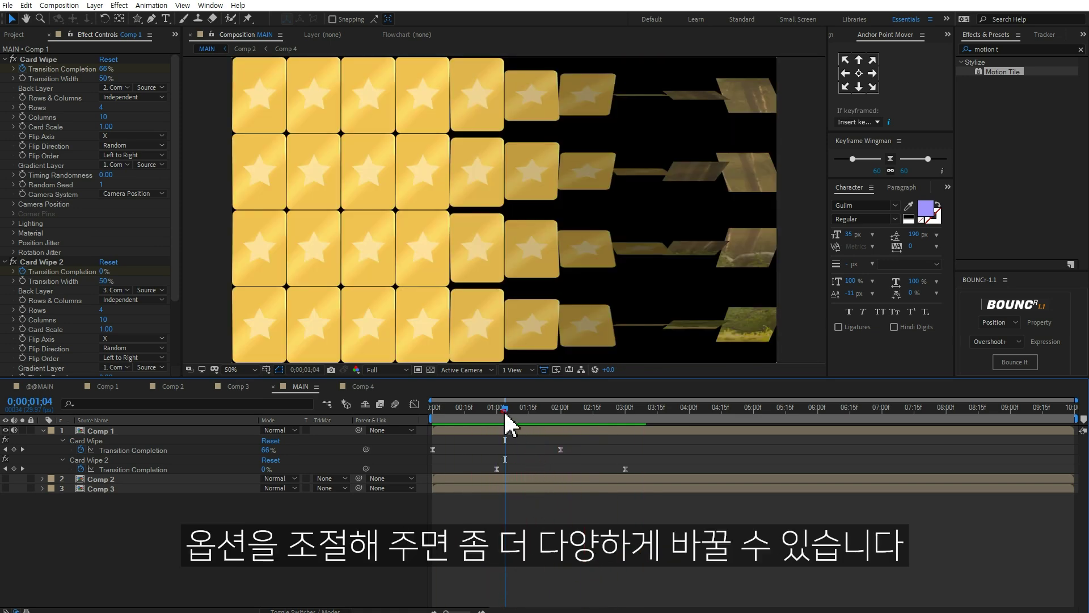
# Step: Go to 0;00;00;28 and slightly raise the first Card Wipe's Timing Randomness
pyautogui.moveTo(505, 419); pyautogui.dragTo(493, 418)
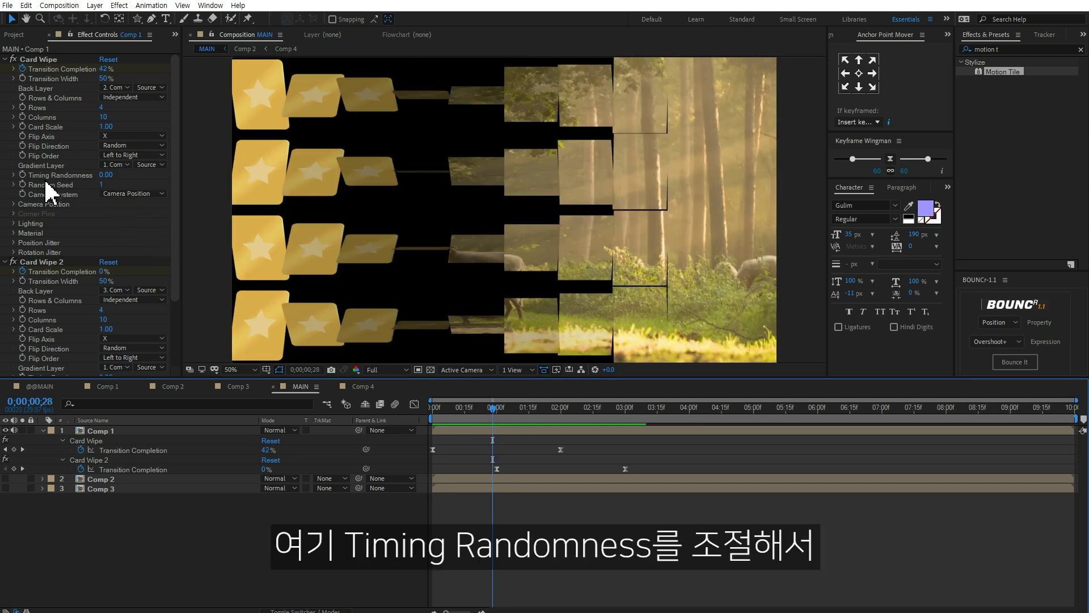
pyautogui.moveTo(107, 176); pyautogui.dragTo(110, 176)
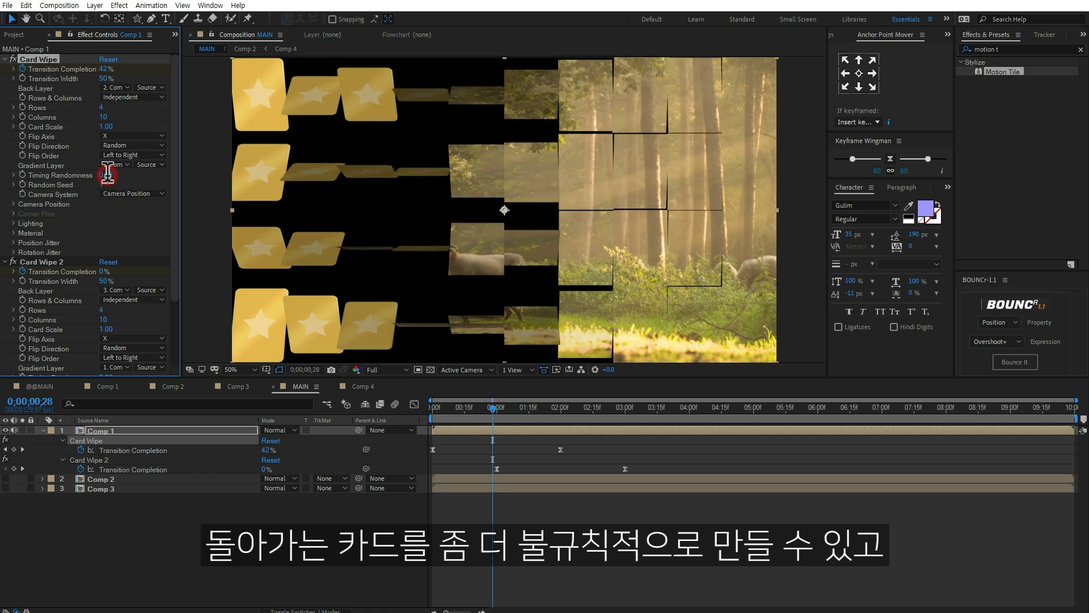